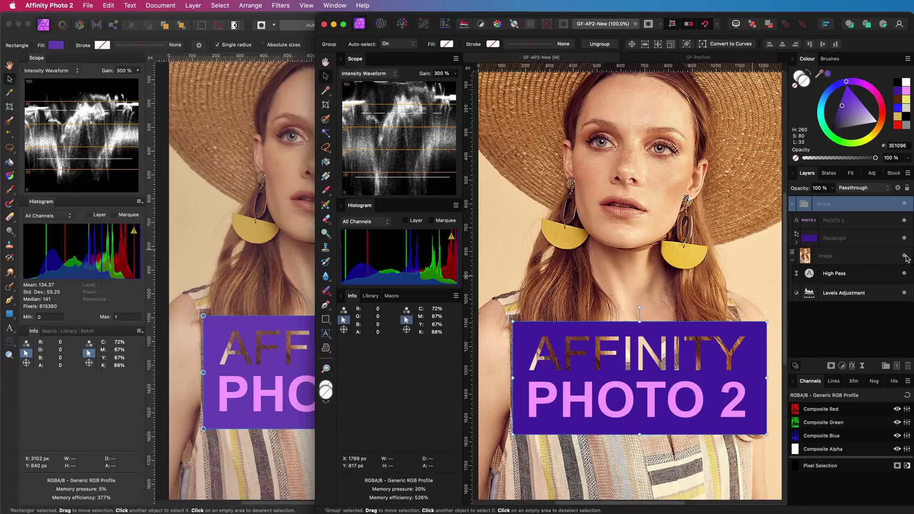
# - Hide and re-show the banner group and photo layers, selecting the Image layer in between
pyautogui.click(904, 205)
pyautogui.click(904, 220)
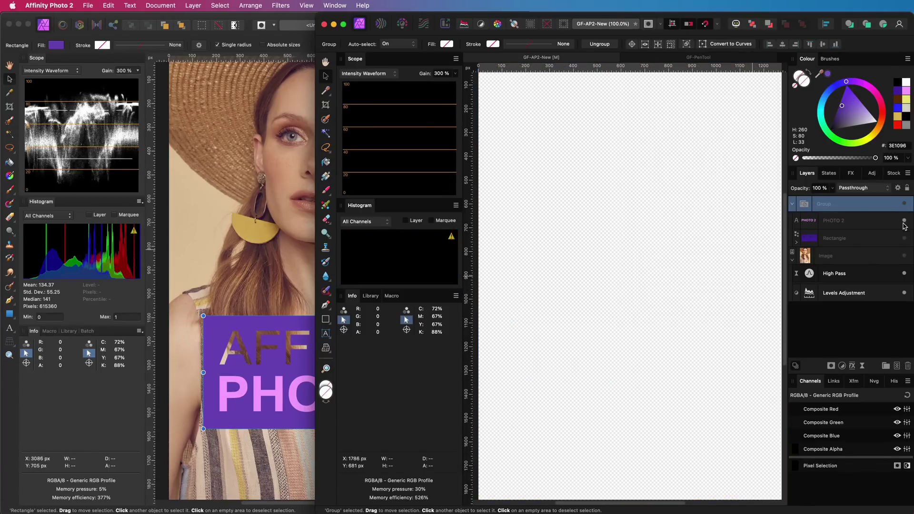
pyautogui.click(906, 257)
pyautogui.click(904, 204)
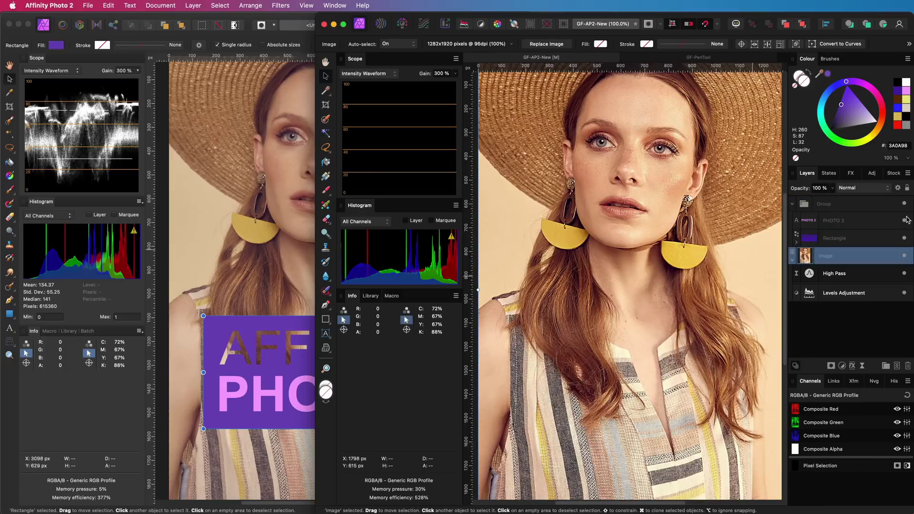
# - Select the Group and Image layers, open the Levels Adjustment settings, then select High Pass
pyautogui.click(847, 211)
pyautogui.click(806, 255)
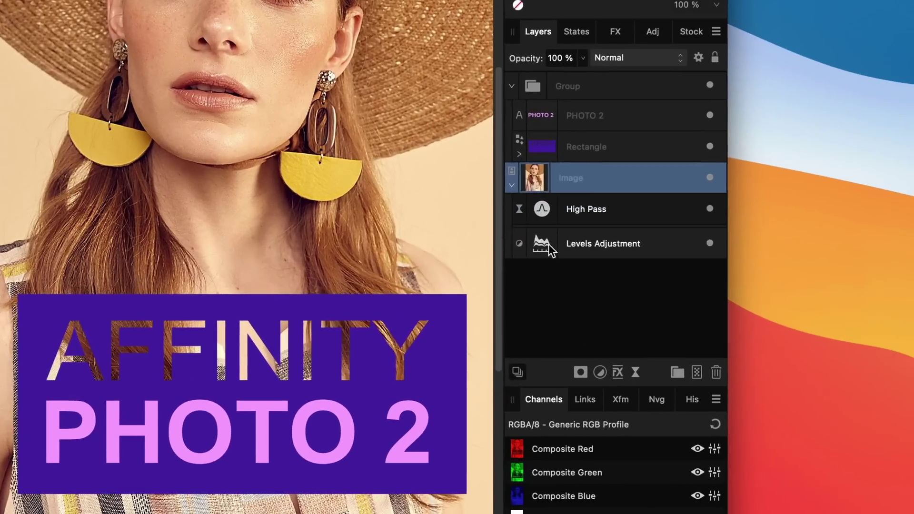
pyautogui.doubleClick(595, 243)
pyautogui.click(591, 217)
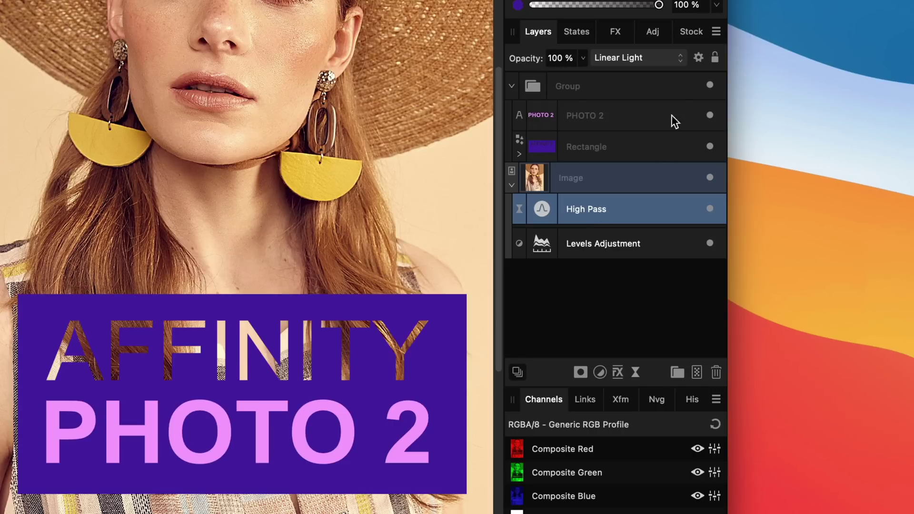
# - Hide the layer type icons in the Layers panel, then turn them back on
pyautogui.click(715, 32)
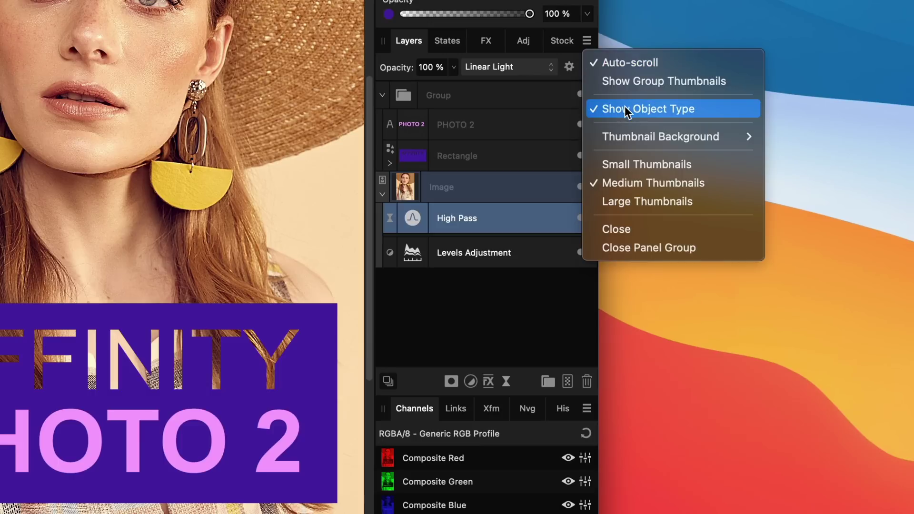
pyautogui.click(625, 105)
pyautogui.click(587, 41)
pyautogui.click(624, 105)
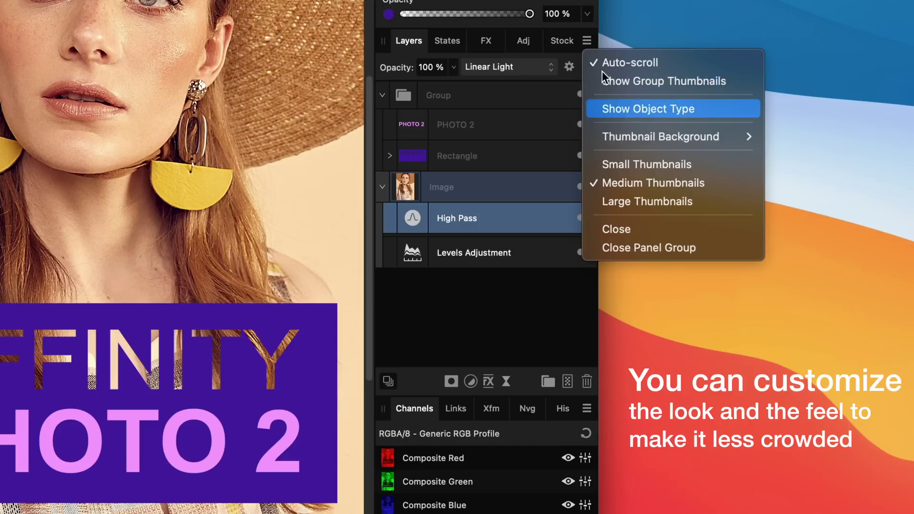
# - Give layer thumbnails a checkerboard background, then remove it again
pyautogui.click(585, 42)
pyautogui.moveTo(660, 134)
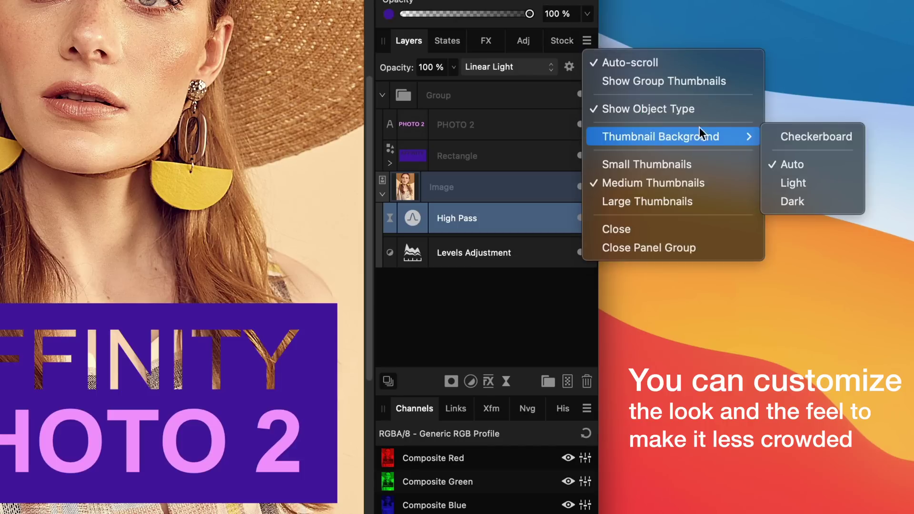
pyautogui.click(823, 137)
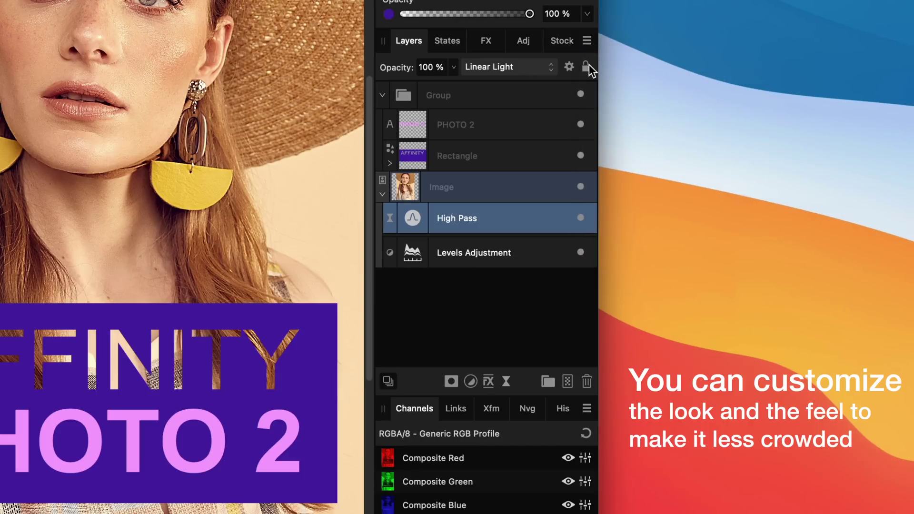
pyautogui.click(587, 42)
pyautogui.moveTo(684, 132)
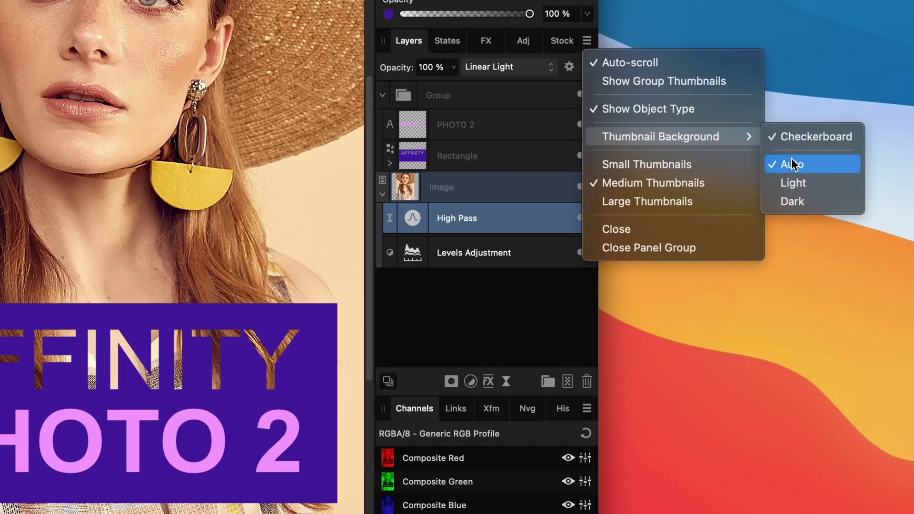
pyautogui.click(791, 138)
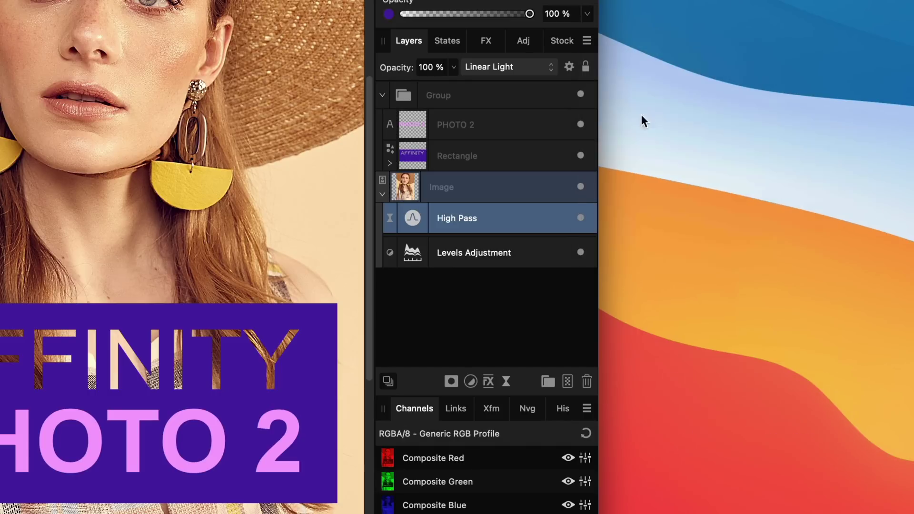
# - Deselect all layers, collapse the Group layer and select the Image layer
pyautogui.click(522, 288)
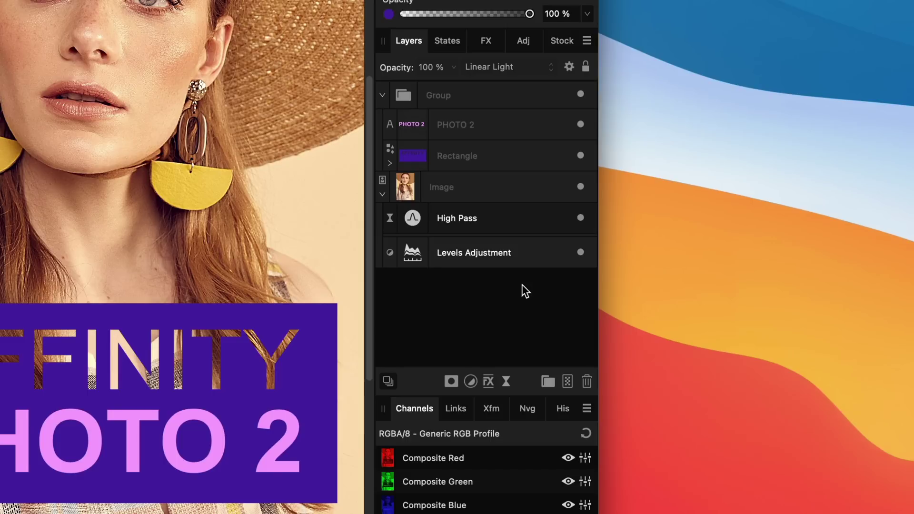
pyautogui.click(382, 95)
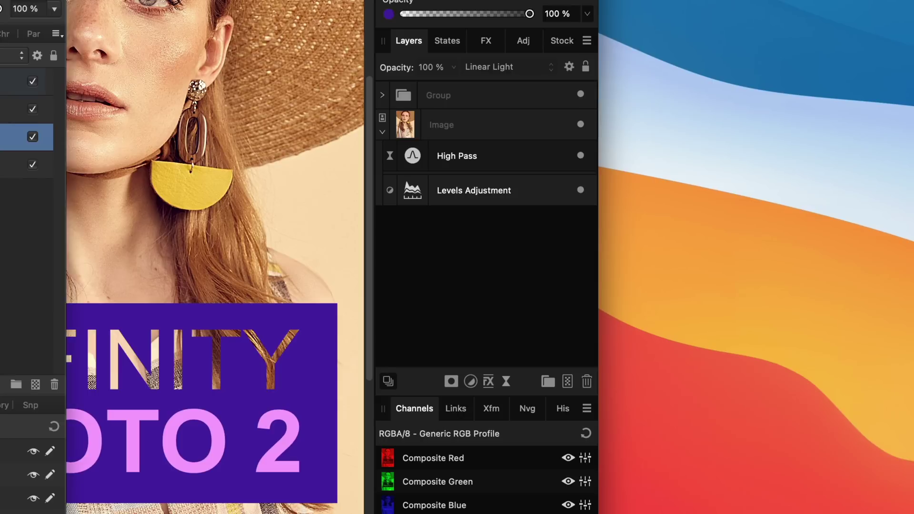
pyautogui.click(246, 219)
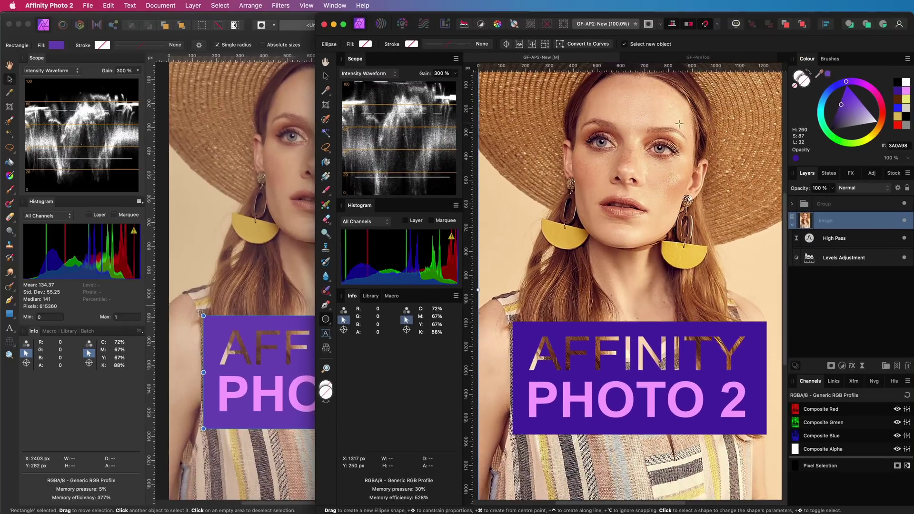
# - Draw a circle over the face and drop it onto the Image layer as its mask
pyautogui.moveTo(548, 112); pyautogui.dragTo(754, 317)
pyautogui.moveTo(672, 234); pyautogui.dragTo(656, 212)
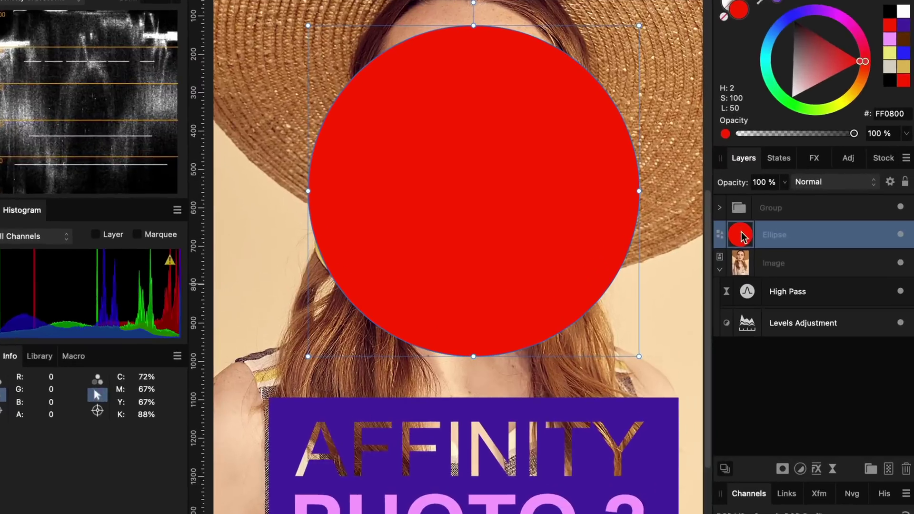
pyautogui.moveTo(805, 221); pyautogui.dragTo(803, 237)
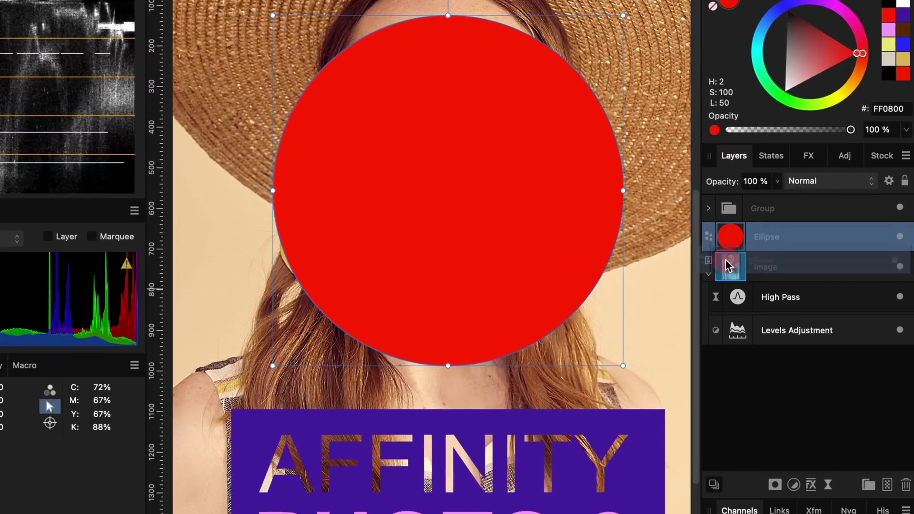
pyautogui.moveTo(727, 265); pyautogui.dragTo(727, 270)
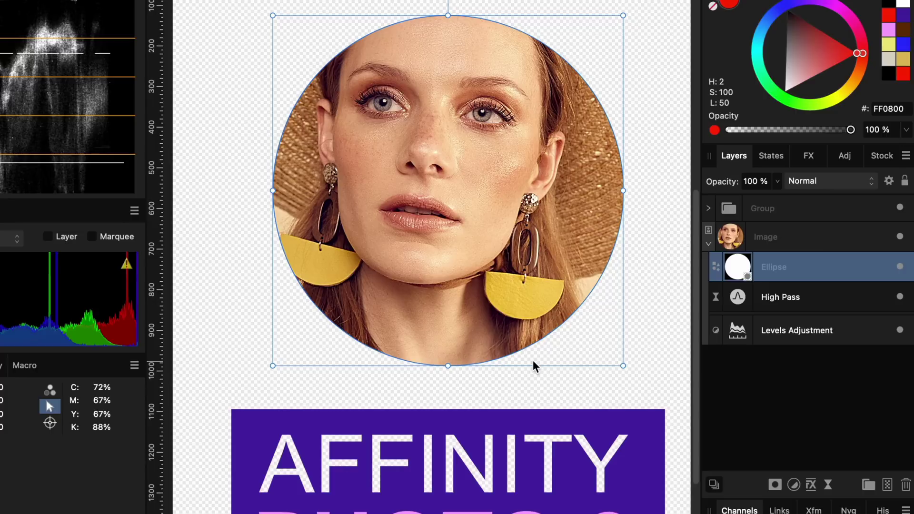
# - Add a Gaussian Blur live filter inside the circle mask with a 17.3 px radius
pyautogui.click(828, 485)
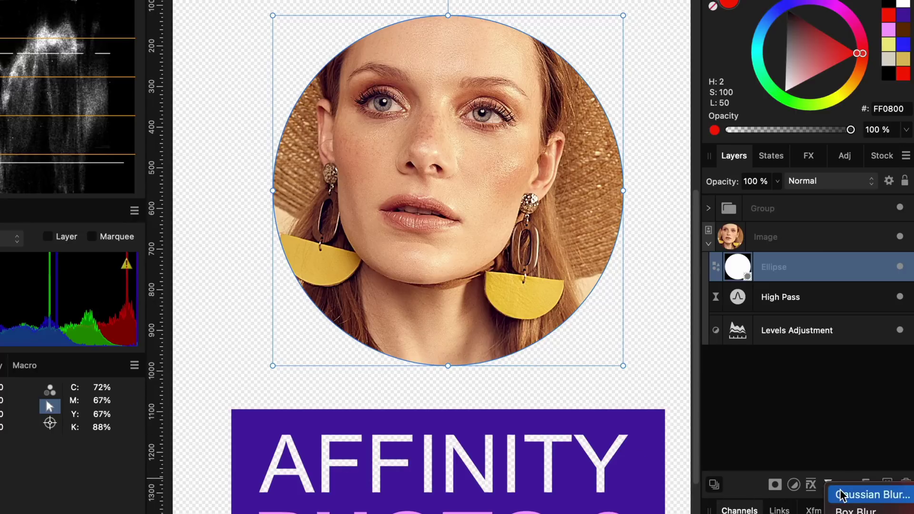
pyautogui.click(842, 495)
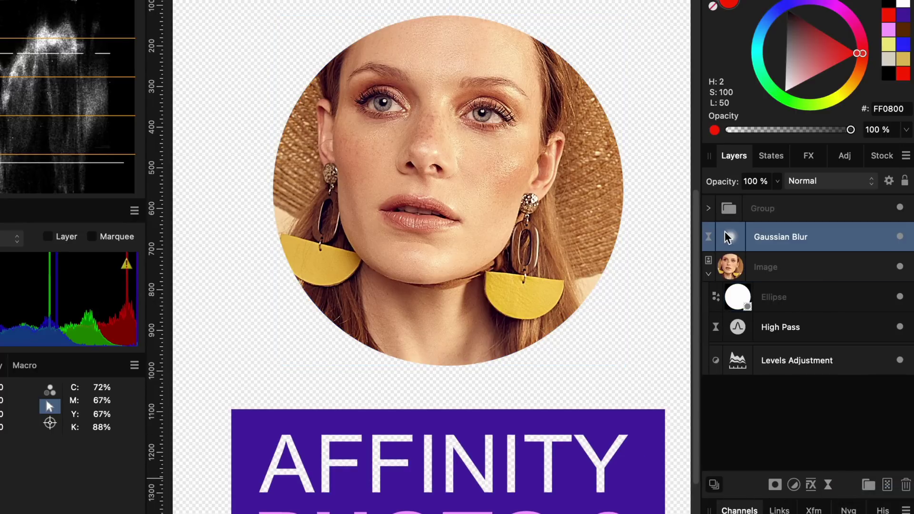
pyautogui.moveTo(729, 236); pyautogui.dragTo(728, 300)
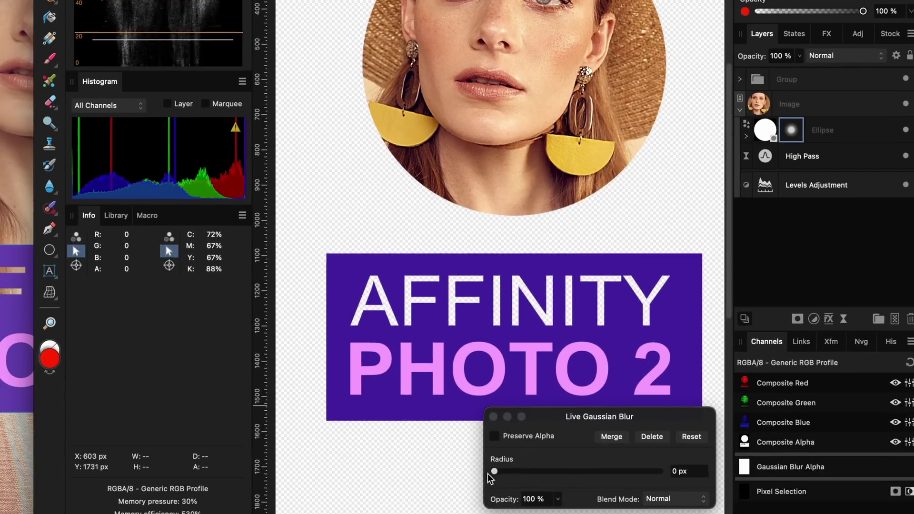
pyautogui.moveTo(493, 472); pyautogui.dragTo(581, 472)
# - Draw a second ellipse centred on the face and nest it inside the circle mask
pyautogui.click(493, 416)
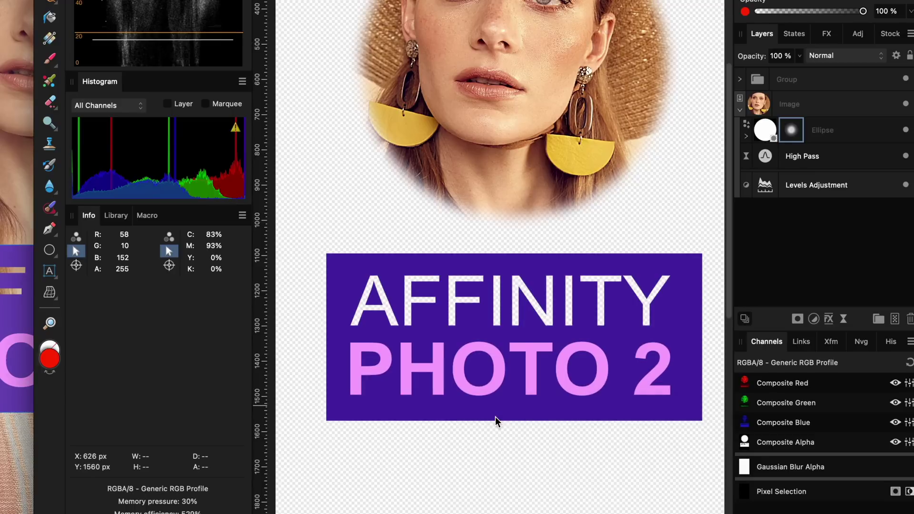
pyautogui.click(49, 249)
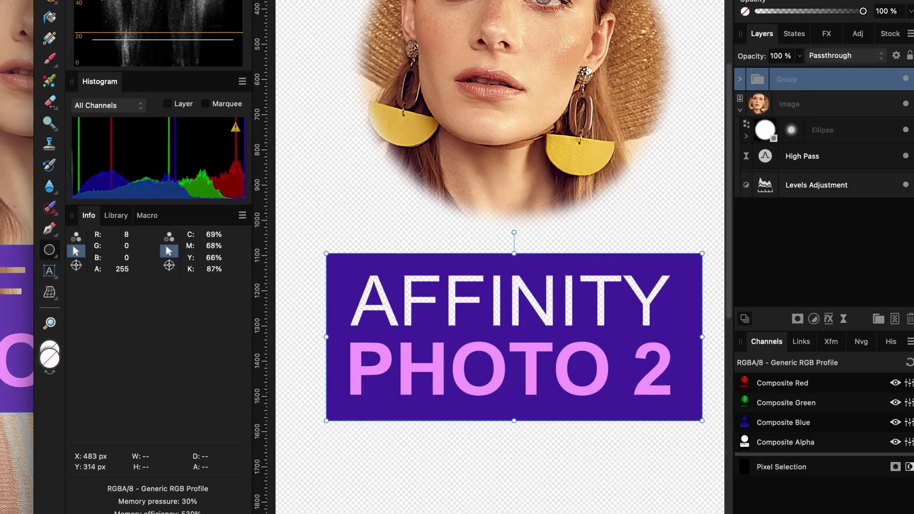
pyautogui.moveTo(543, 72); pyautogui.dragTo(627, 168)
pyautogui.press('v')
pyautogui.moveTo(540, 92); pyautogui.dragTo(517, 82)
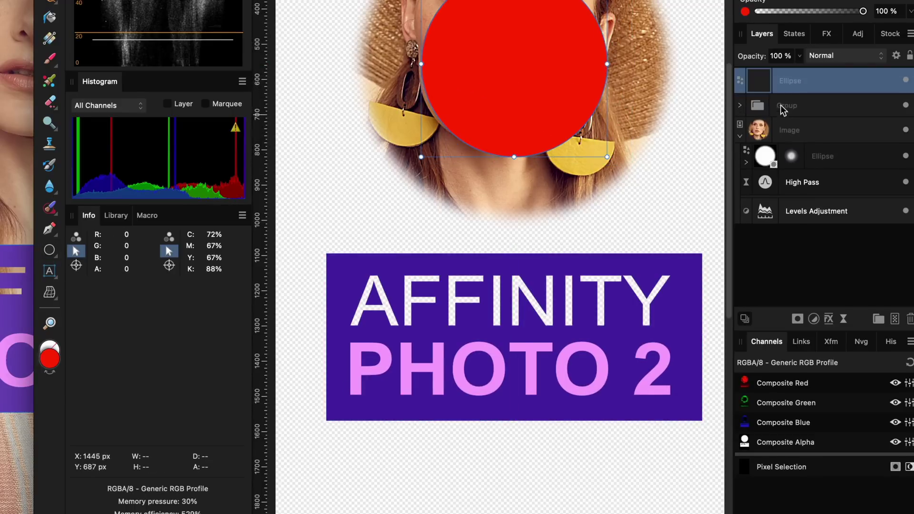
pyautogui.moveTo(755, 82); pyautogui.dragTo(821, 153)
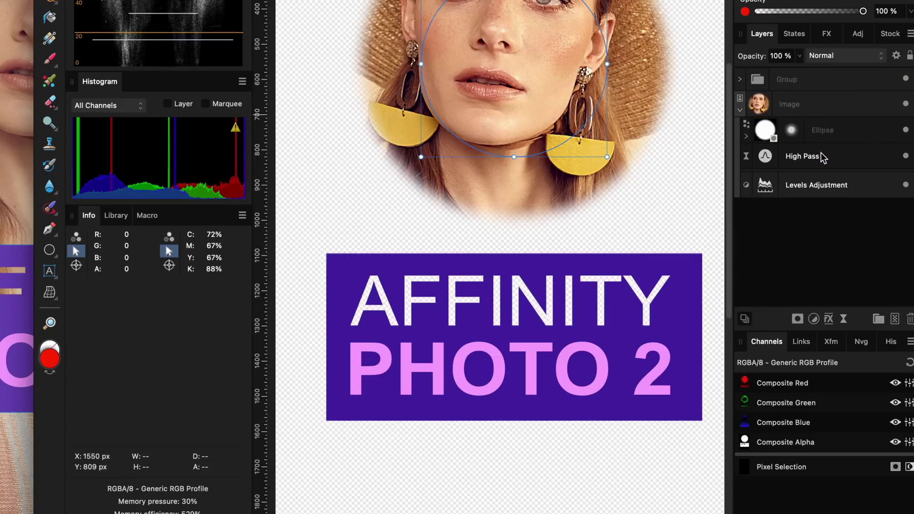
pyautogui.click(746, 136)
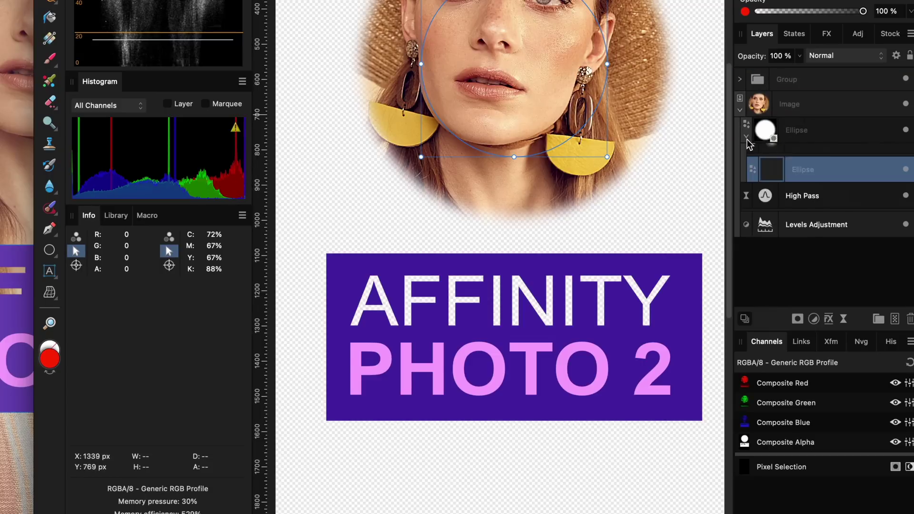
# - Set the inner ellipse to an erase blend mode and move the Gaussian Blur onto it
pyautogui.click(838, 56)
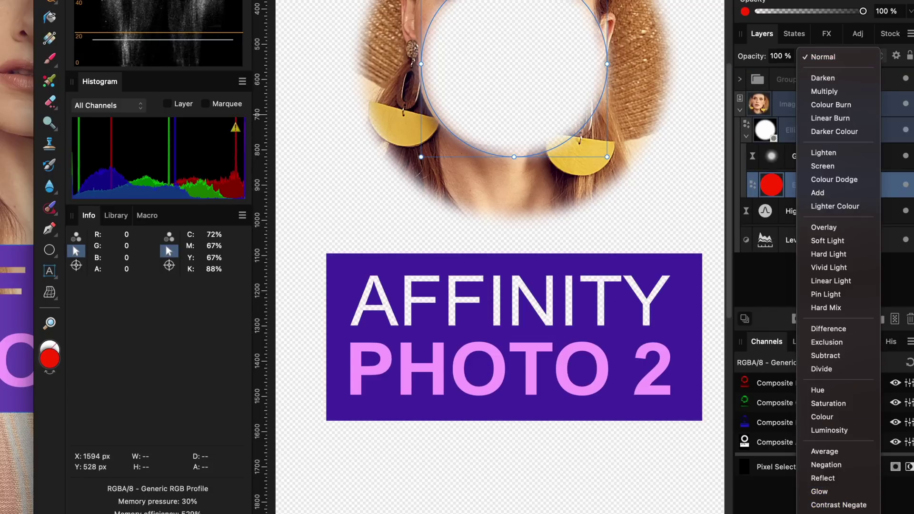
pyautogui.click(831, 506)
pyautogui.click(649, 216)
pyautogui.doubleClick(772, 157)
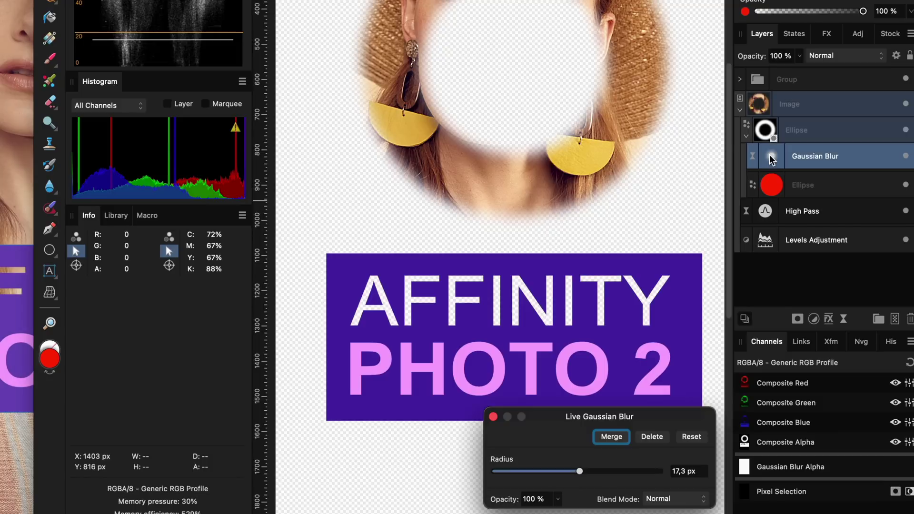
pyautogui.moveTo(775, 160); pyautogui.dragTo(771, 185)
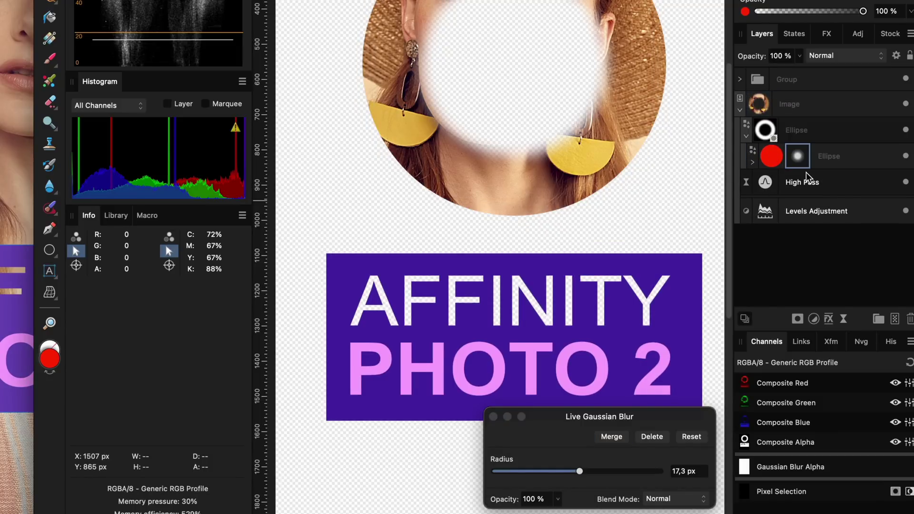
pyautogui.click(707, 302)
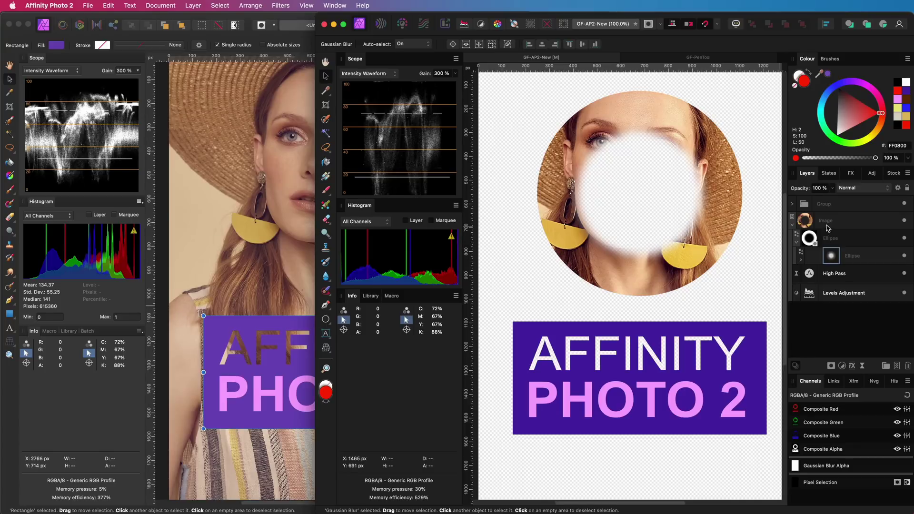
# - Paste the outer Ellipse into the Affinity Photo 1 document and nest it in the photo as a mask
pyautogui.click(806, 221)
pyautogui.click(826, 241)
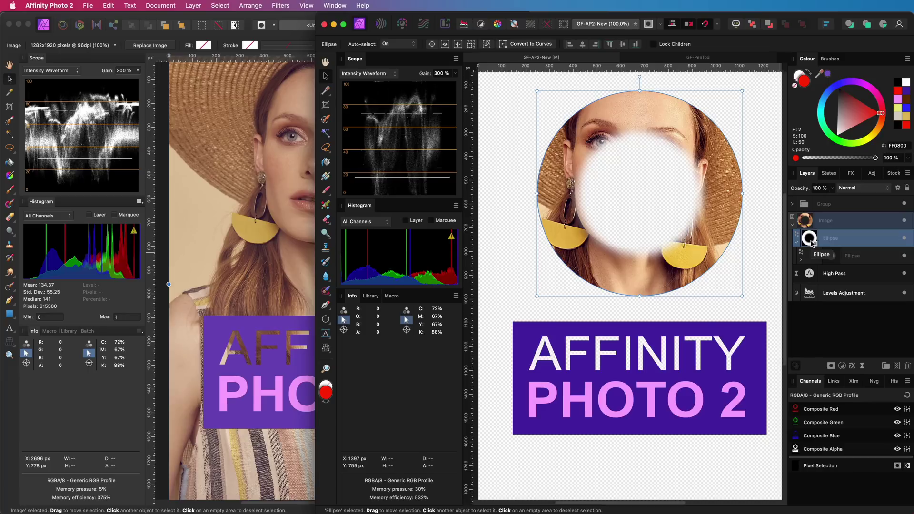
pyautogui.click(295, 241)
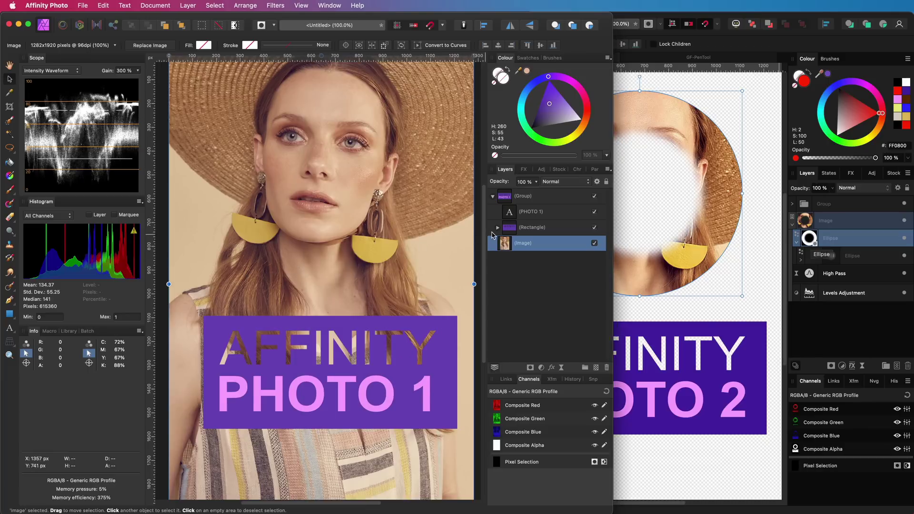
pyautogui.press('super+v')
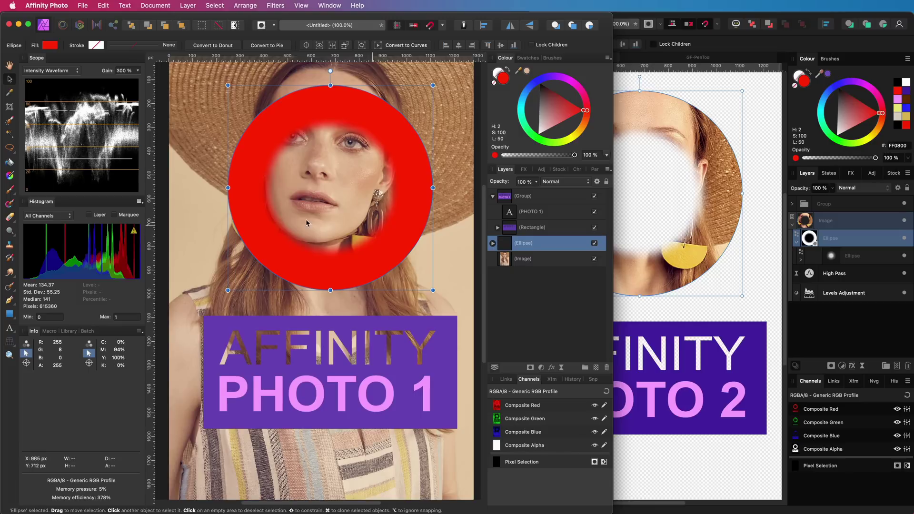
pyautogui.moveTo(503, 258); pyautogui.dragTo(504, 259)
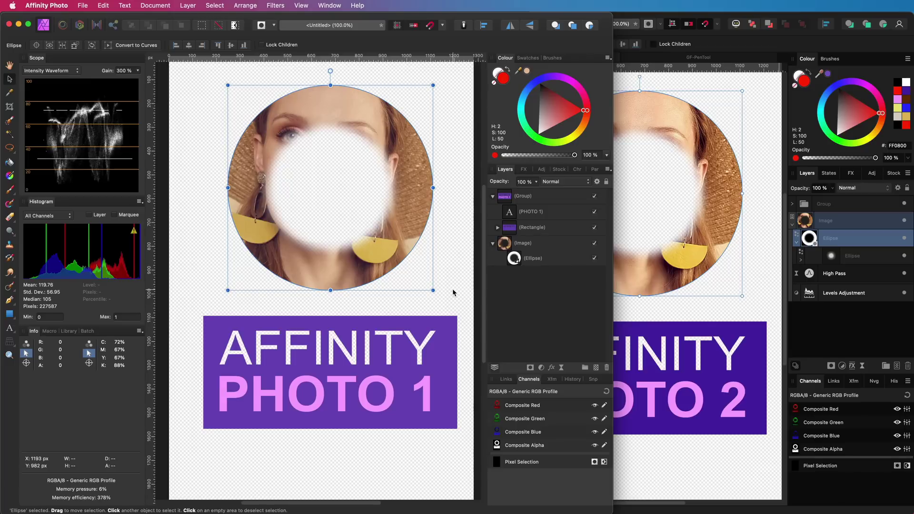
pyautogui.click(522, 269)
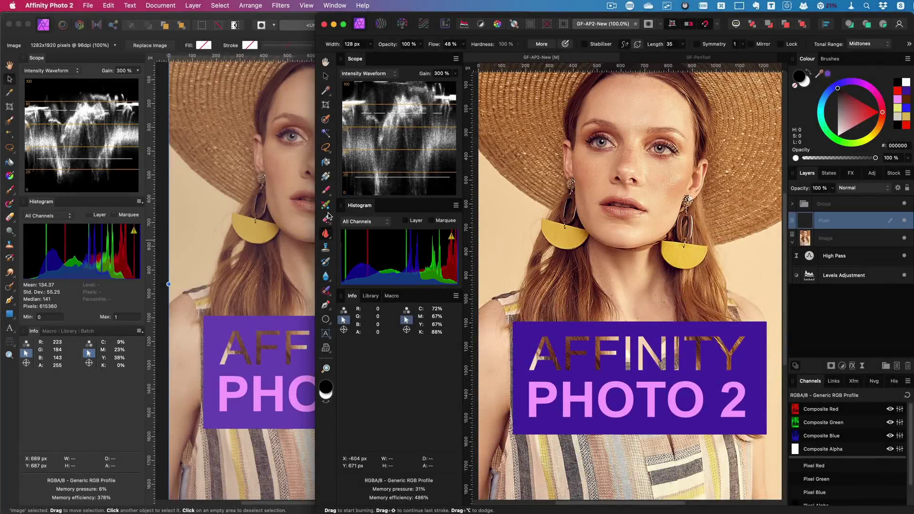
# - Paint two black zigzags across the face and eyes with the 128 px soft round brush
pyautogui.click(325, 190)
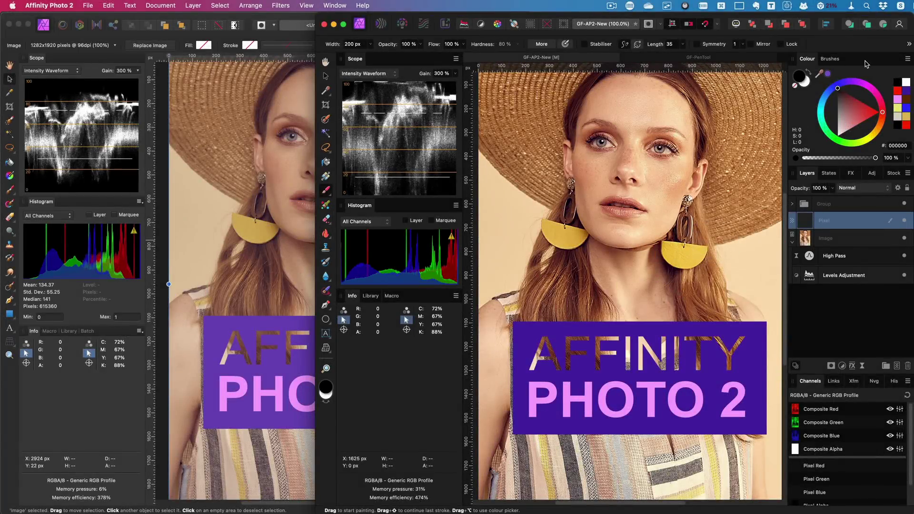
pyautogui.click(830, 59)
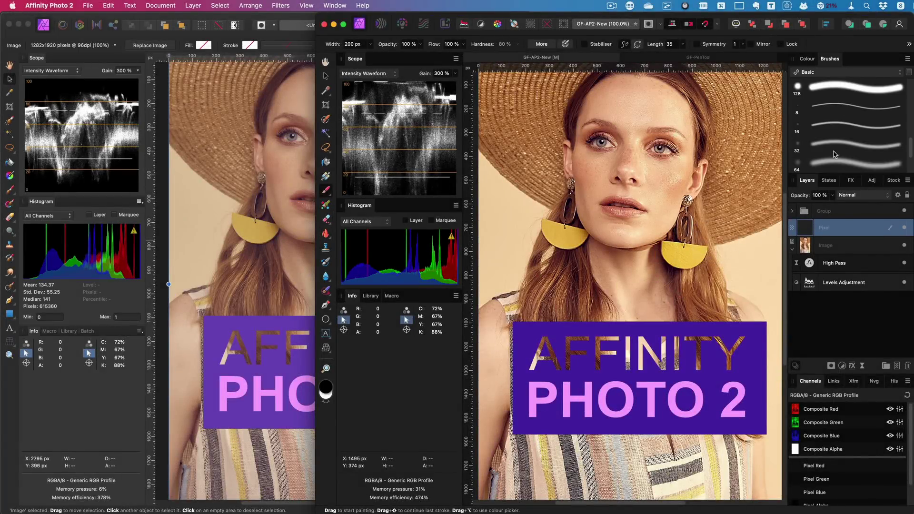
pyautogui.click(839, 94)
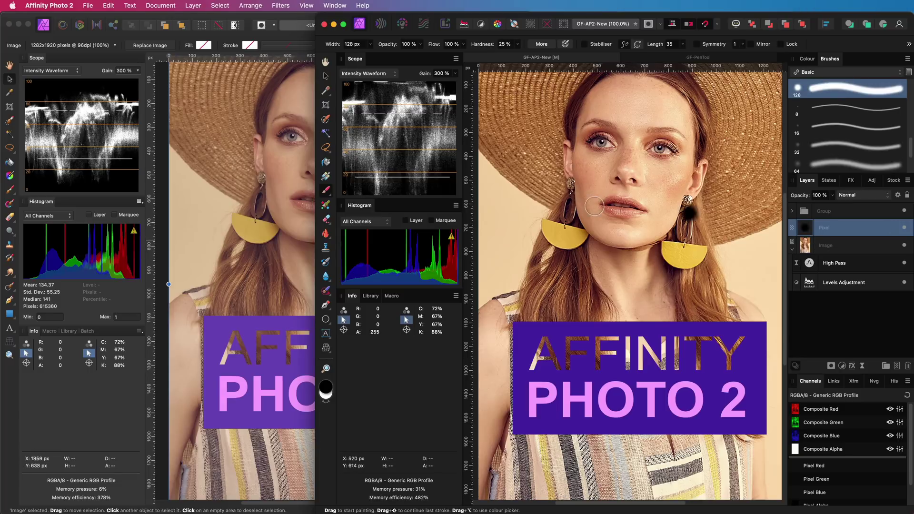
pyautogui.moveTo(547, 215)
pyautogui.mouseDown()
pyautogui.moveTo(619, 177)
pyautogui.moveTo(664, 200)
pyautogui.moveTo(671, 253)
pyautogui.moveTo(746, 194)
pyautogui.mouseUp()
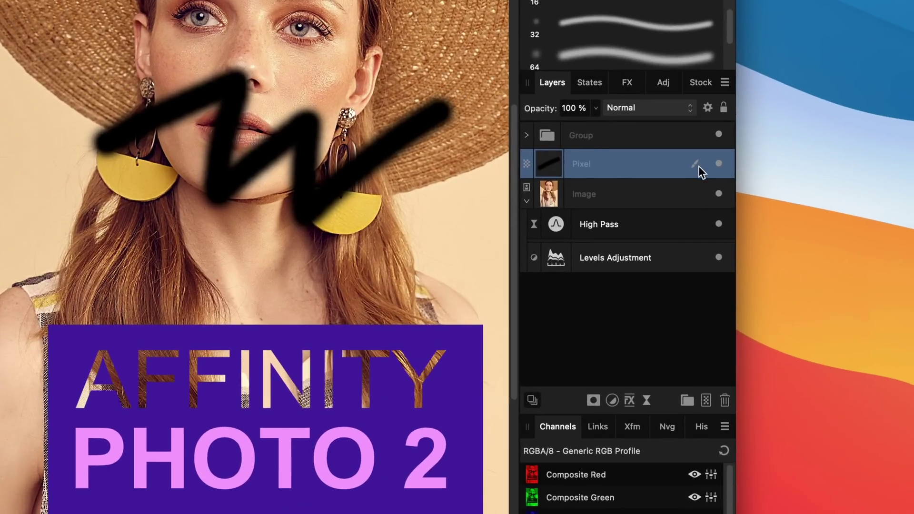
pyautogui.moveTo(697, 164)
pyautogui.moveTo(108, 76)
pyautogui.mouseDown()
pyautogui.moveTo(299, 16)
pyautogui.moveTo(372, 12)
pyautogui.moveTo(436, 25)
pyautogui.moveTo(443, 17)
pyautogui.mouseUp()
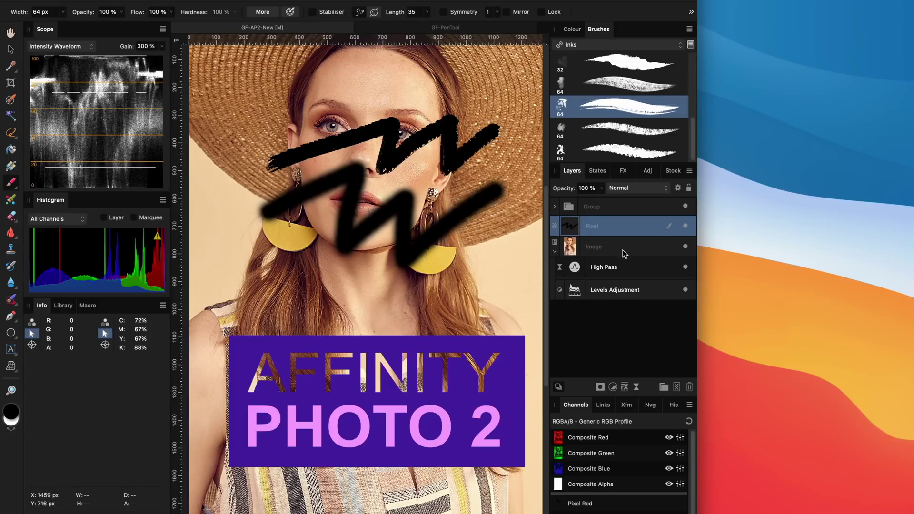
pyautogui.moveTo(666, 225)
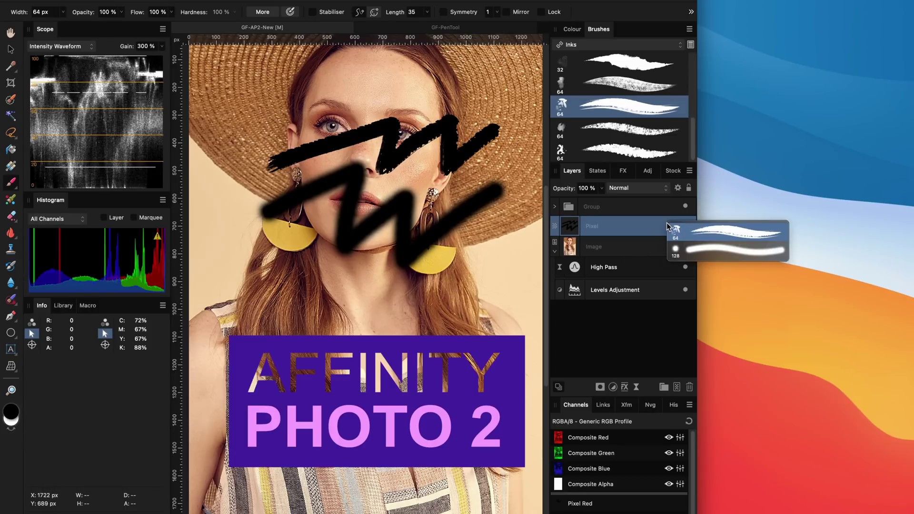
# - Add a plain mask to the Pixel layer and spray black over the zigzags with an enlarged speckled brush
pyautogui.click(599, 390)
pyautogui.click(610, 392)
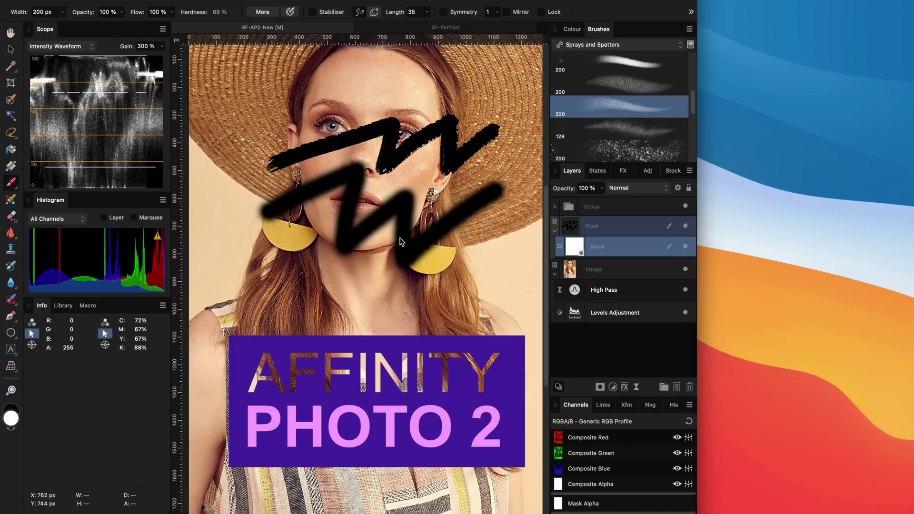
pyautogui.press(']')
pyautogui.press(']')
pyautogui.press(']')
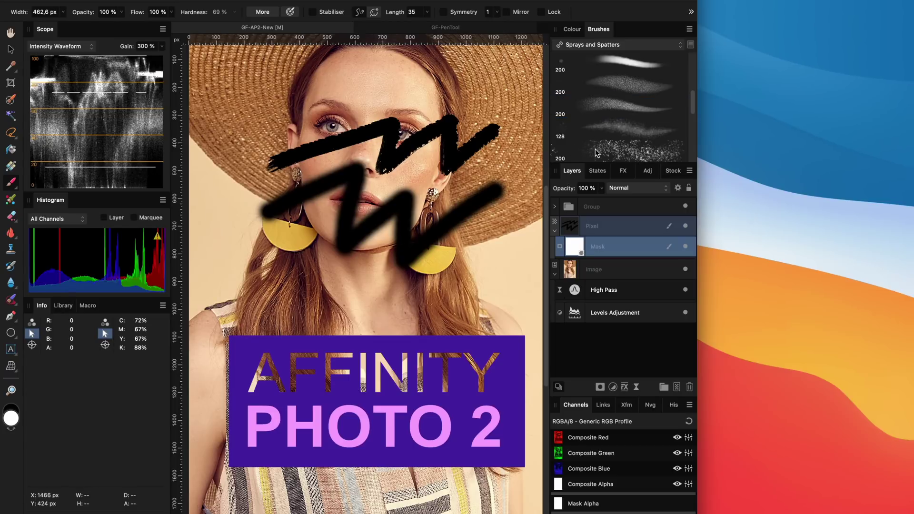
pyautogui.click(600, 153)
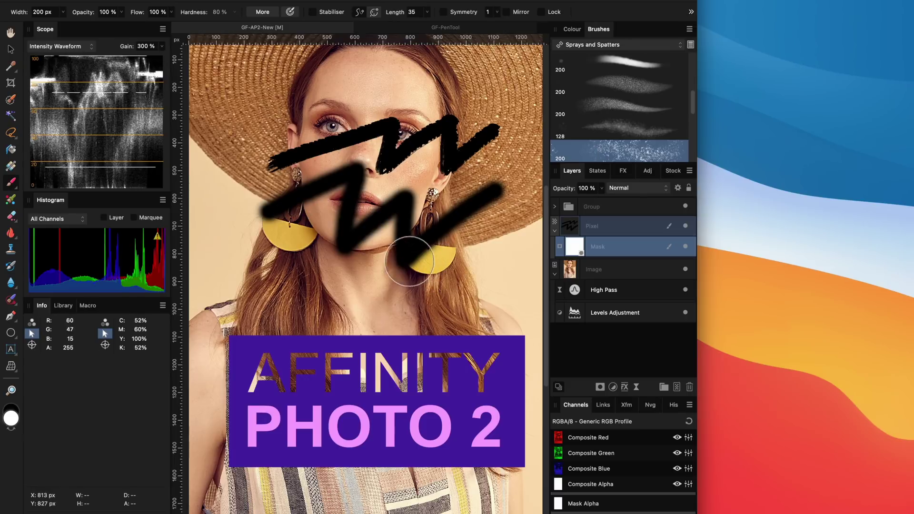
pyautogui.press('x')
pyautogui.moveTo(431, 245)
pyautogui.mouseDown()
pyautogui.moveTo(386, 262)
pyautogui.moveTo(470, 208)
pyautogui.moveTo(192, 213)
pyautogui.moveTo(417, 145)
pyautogui.moveTo(498, 129)
pyautogui.mouseUp()
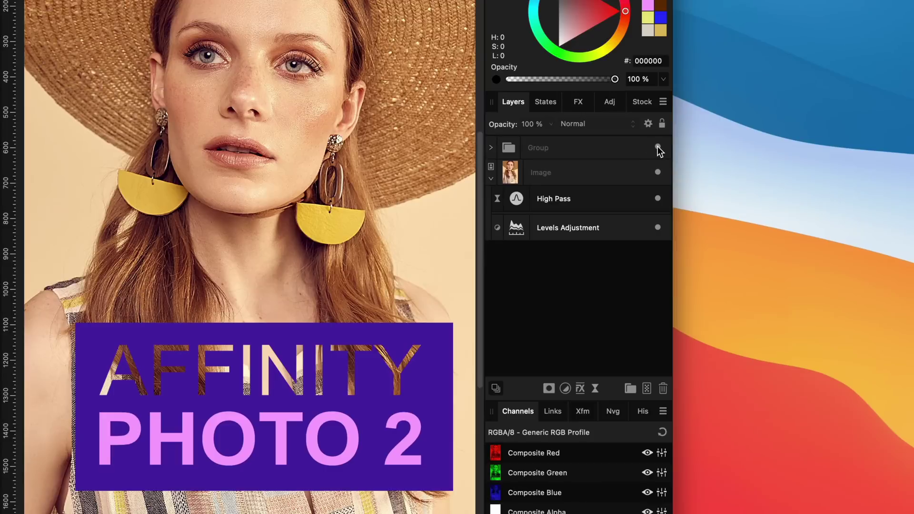
# - Drag across the visibility dots to hide and re-show the layers, including the photo and title group
pyautogui.moveTo(658, 147); pyautogui.dragTo(659, 240)
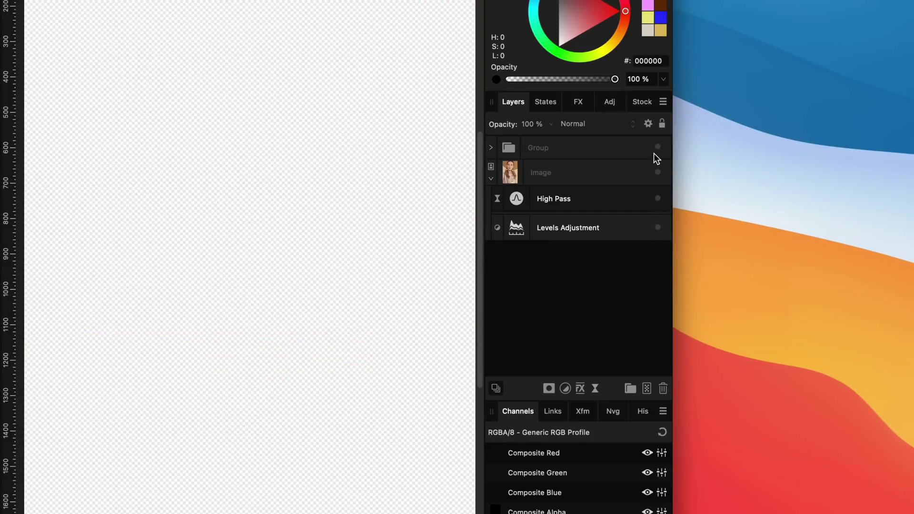
pyautogui.moveTo(657, 147); pyautogui.dragTo(662, 242)
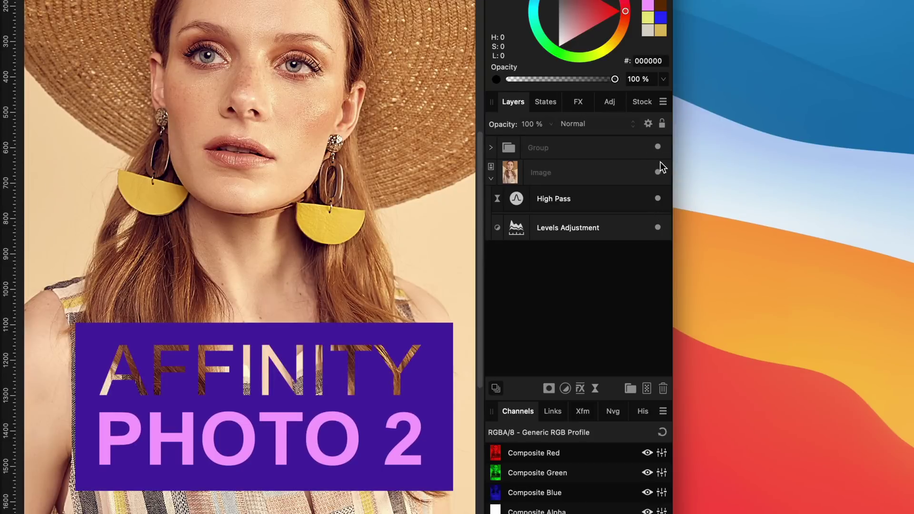
pyautogui.click(660, 170)
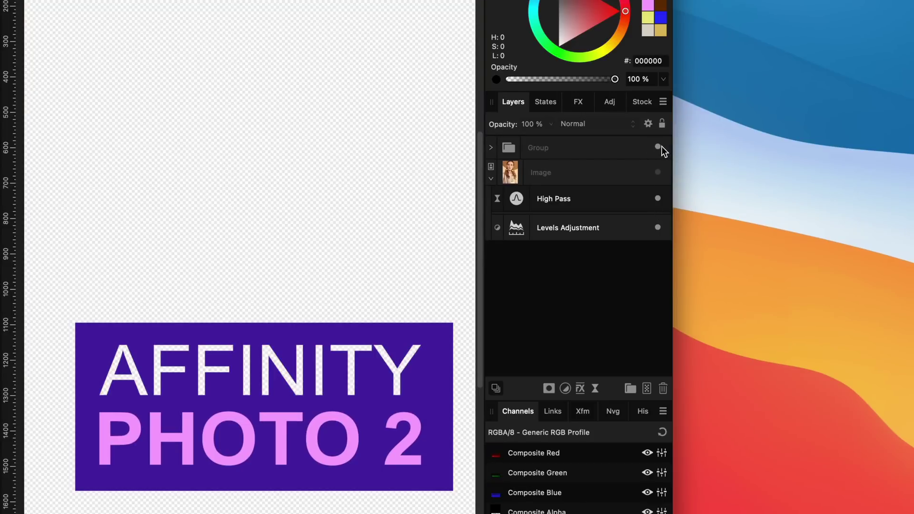
pyautogui.moveTo(658, 147); pyautogui.dragTo(663, 221)
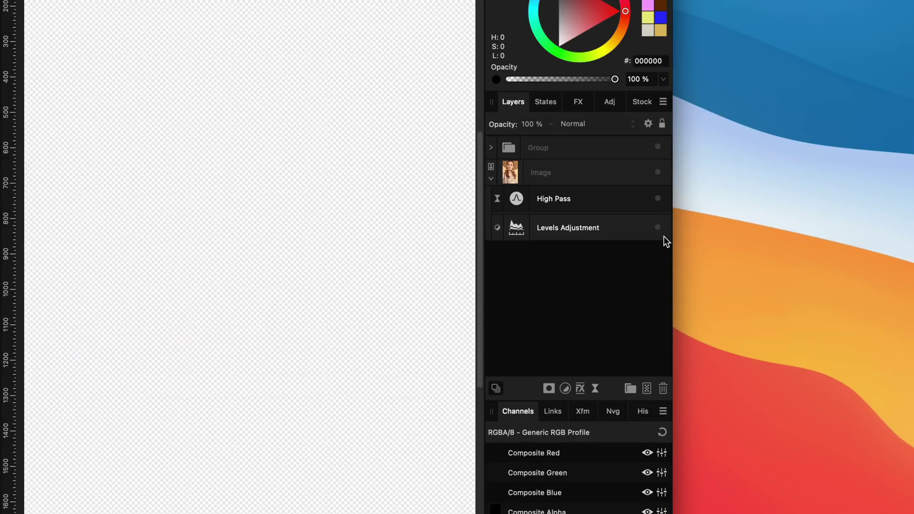
pyautogui.click(657, 173)
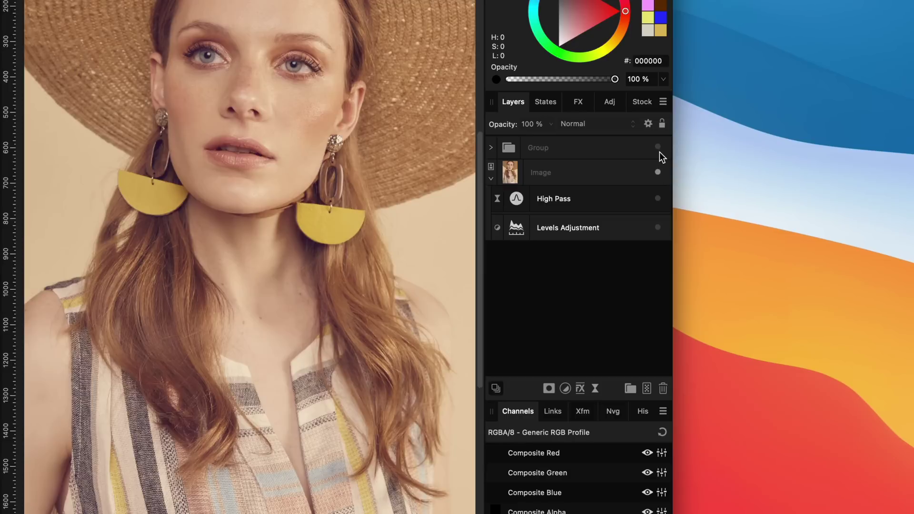
pyautogui.moveTo(659, 149); pyautogui.dragTo(661, 235)
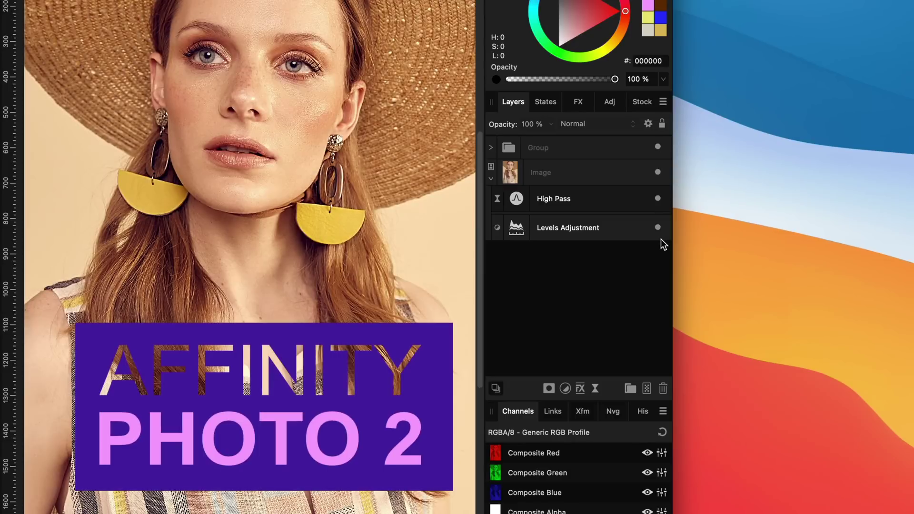
# - Use Hide Others on the Group so only the title box stays visible
pyautogui.rightClick(656, 149)
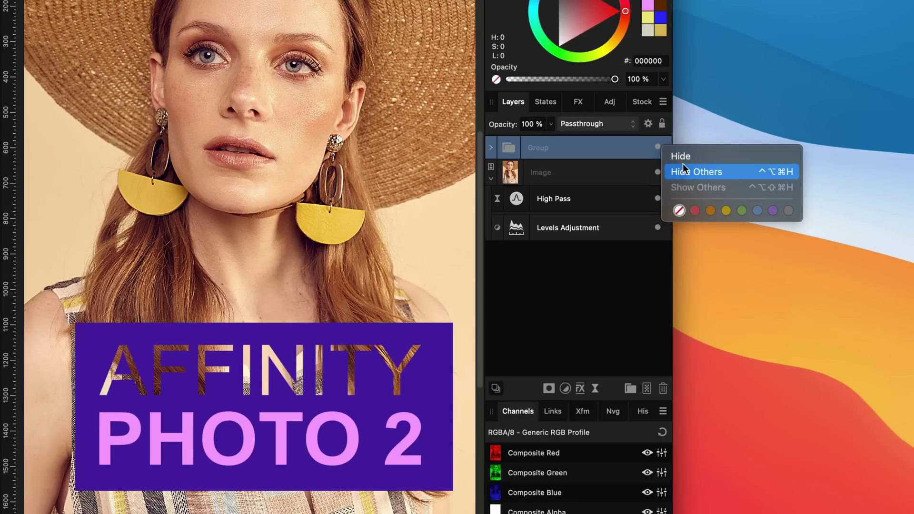
pyautogui.click(682, 171)
pyautogui.rightClick(661, 147)
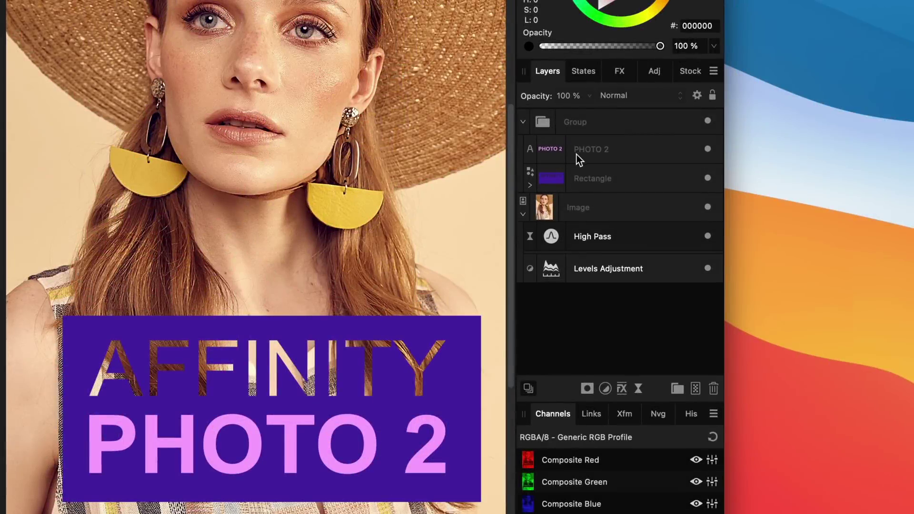
# - Rasterise the PHOTO 2 text and Rectangle layers together
pyautogui.click(580, 154)
pyautogui.keyDown('shift'); pyautogui.click(599, 187); pyautogui.keyUp('shift')
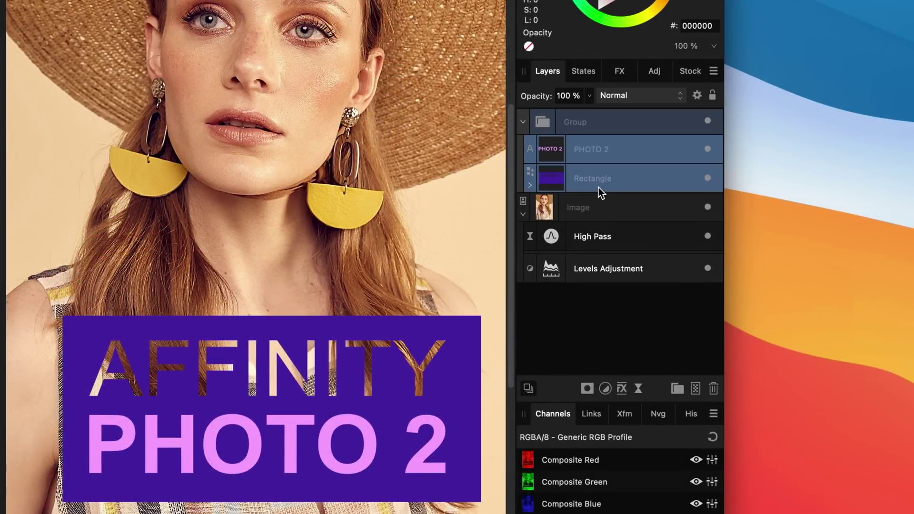
pyautogui.rightClick(560, 183)
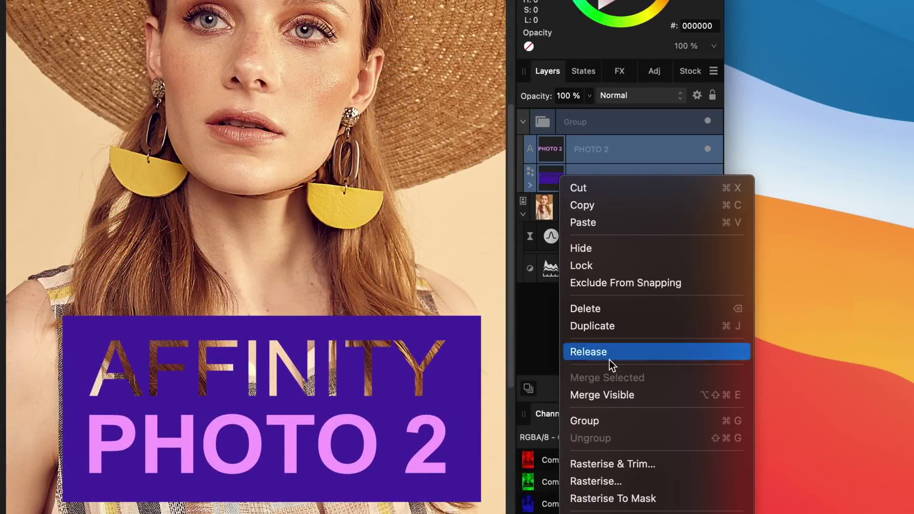
pyautogui.click(608, 482)
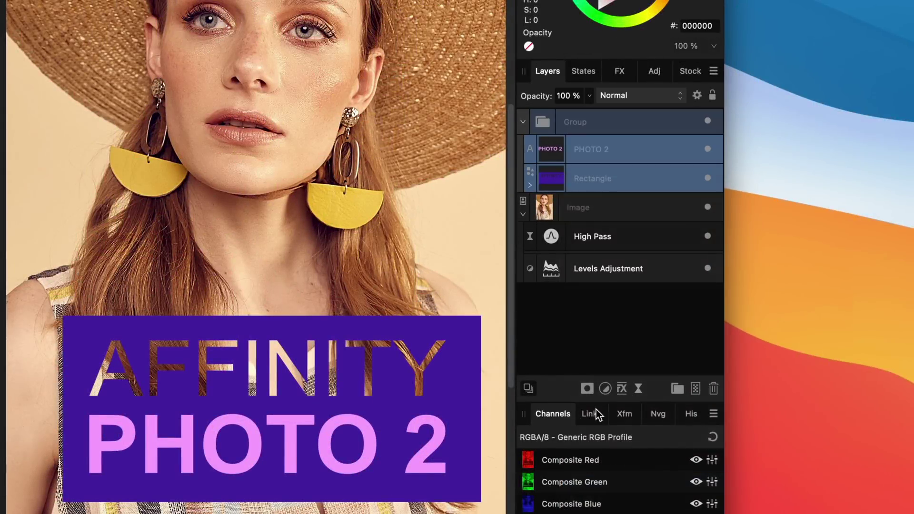
# - Merge the two resulting pixel layers into one with Merge Selected
pyautogui.click(596, 158)
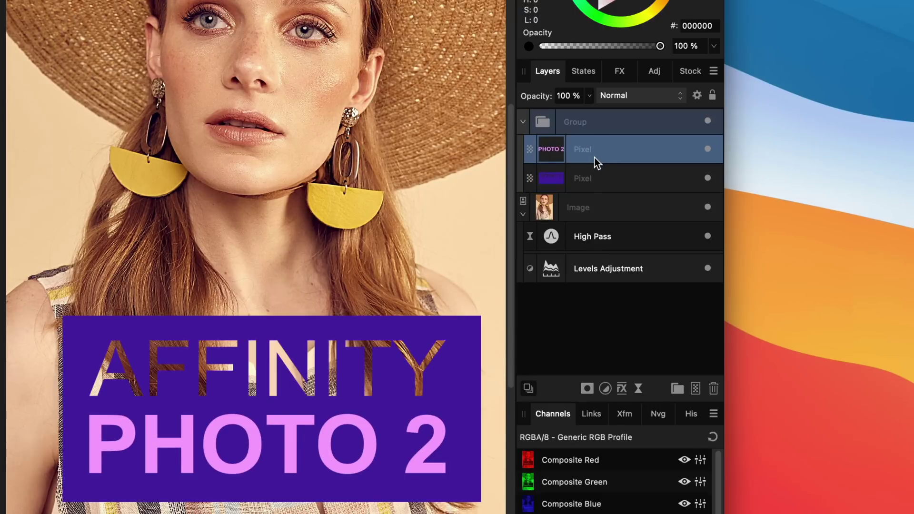
pyautogui.click(590, 185)
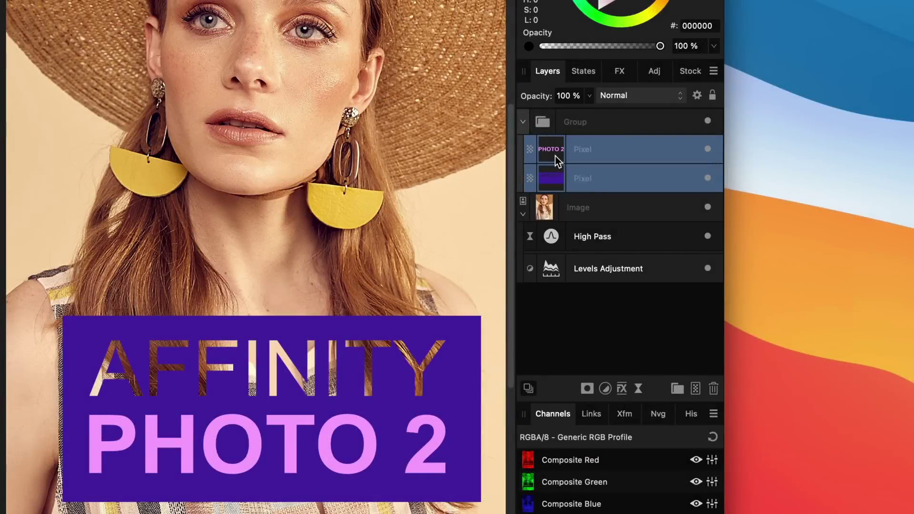
pyautogui.rightClick(555, 156)
pyautogui.click(620, 355)
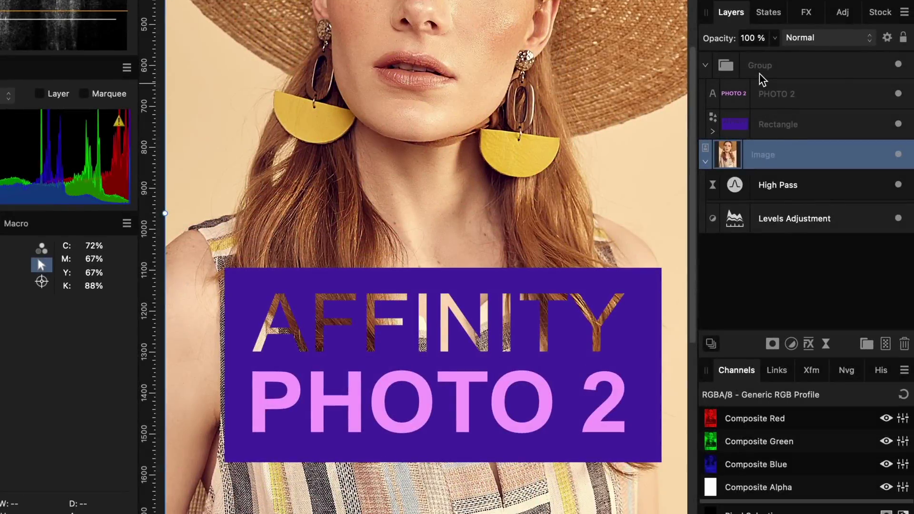
pyautogui.click(758, 74)
pyautogui.keyDown('alt'); pyautogui.click(726, 68); pyautogui.keyUp('alt')
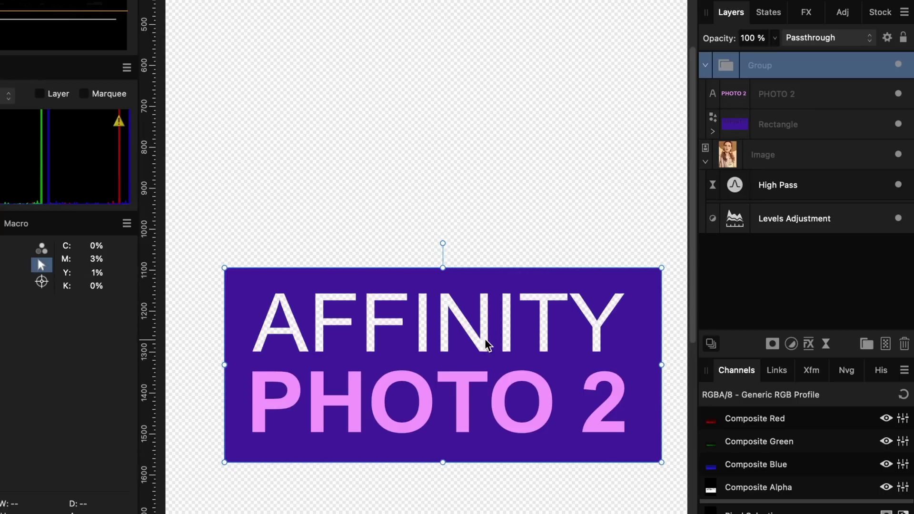
pyautogui.click(736, 97)
pyautogui.moveTo(490, 403); pyautogui.dragTo(491, 454)
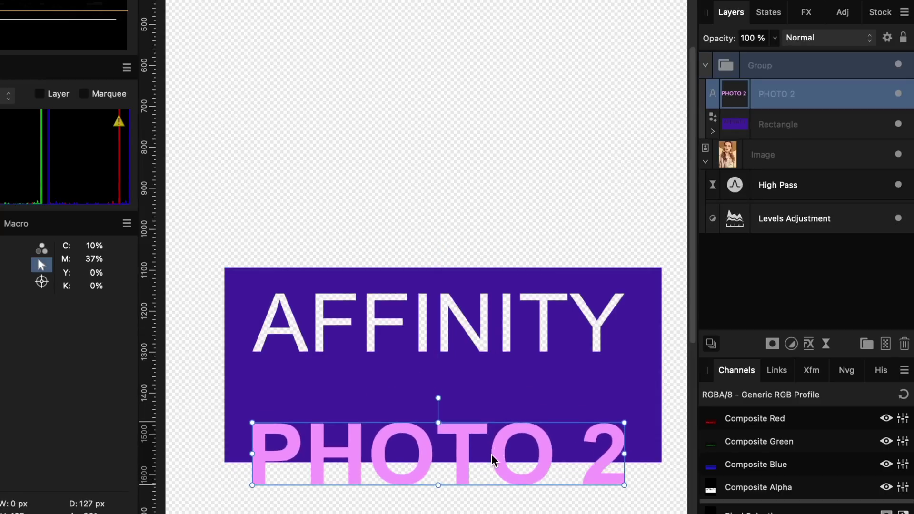
pyautogui.click(778, 124)
pyautogui.moveTo(480, 349); pyautogui.dragTo(478, 218)
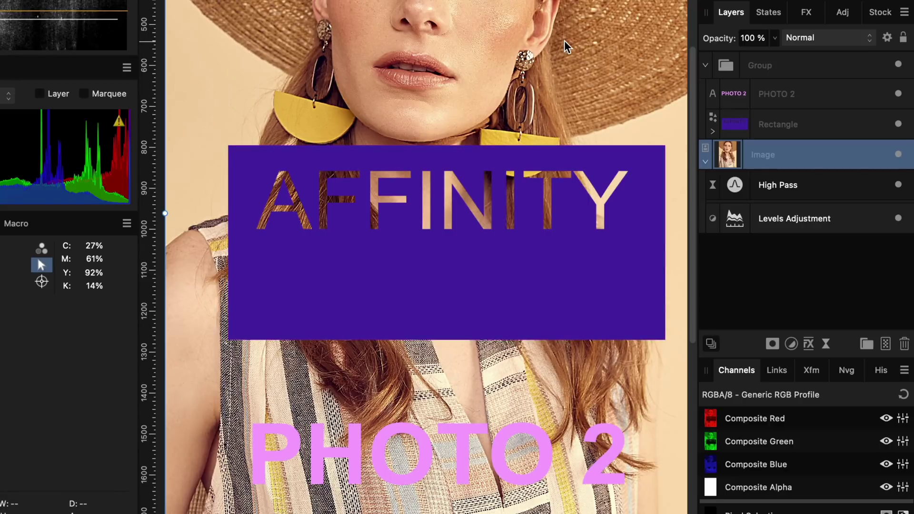
pyautogui.hotkey('ctrl', 'z')
pyautogui.hotkey('ctrl', 'z')
pyautogui.hotkey('ctrl', 'z')
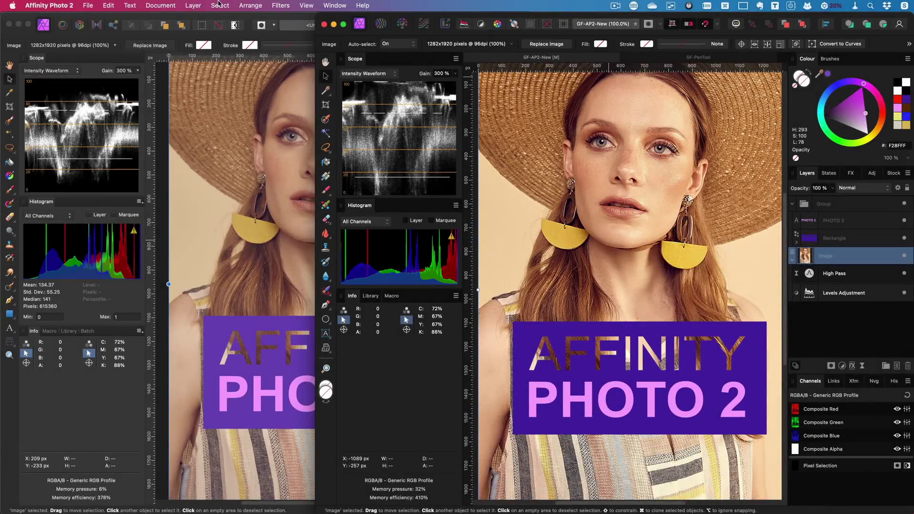
# - Add a red fill layer above the photo using the Linear Light blend mode
pyautogui.click(200, 5)
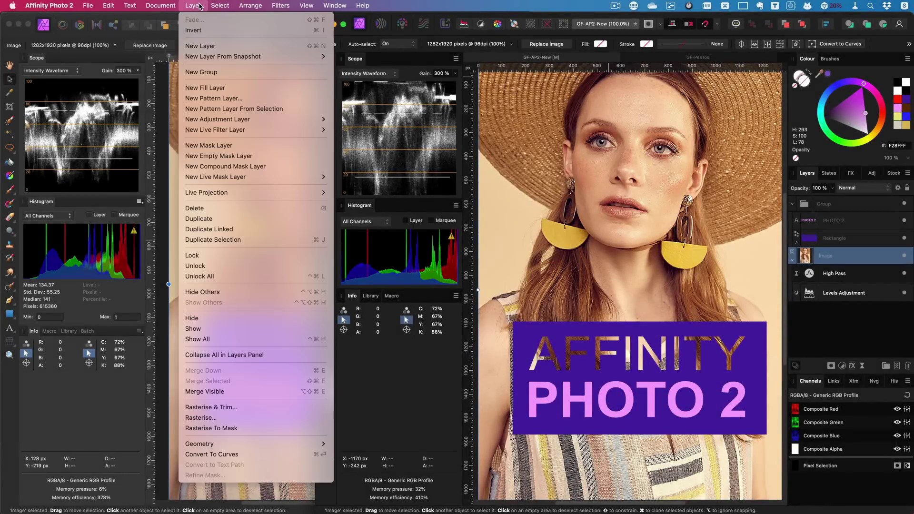
pyautogui.click(206, 87)
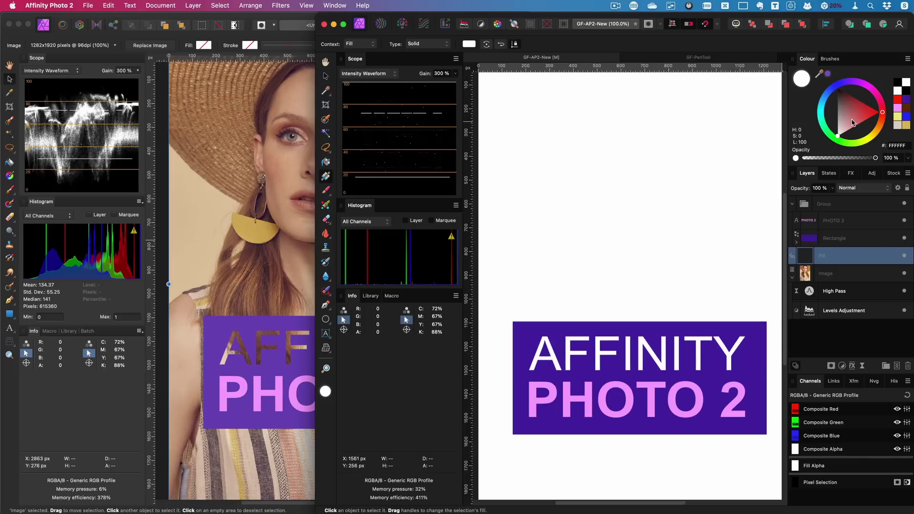
pyautogui.click(882, 114)
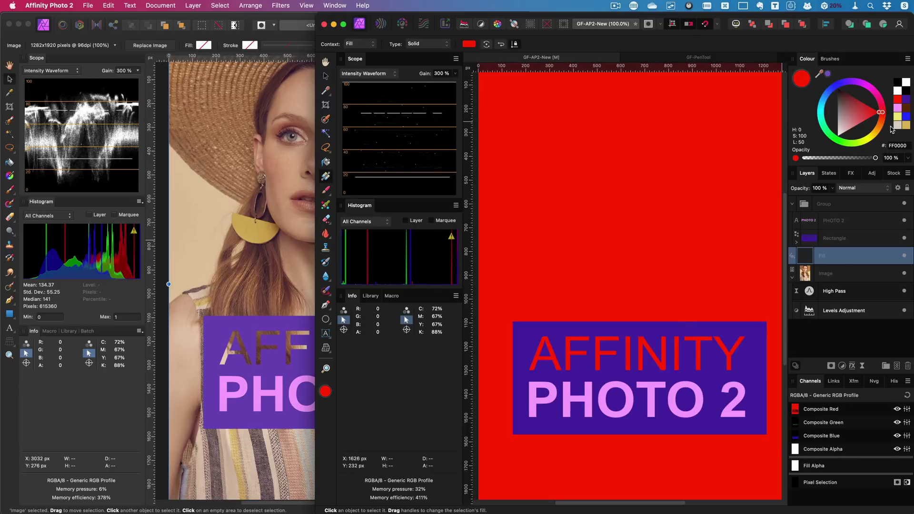
pyautogui.click(875, 188)
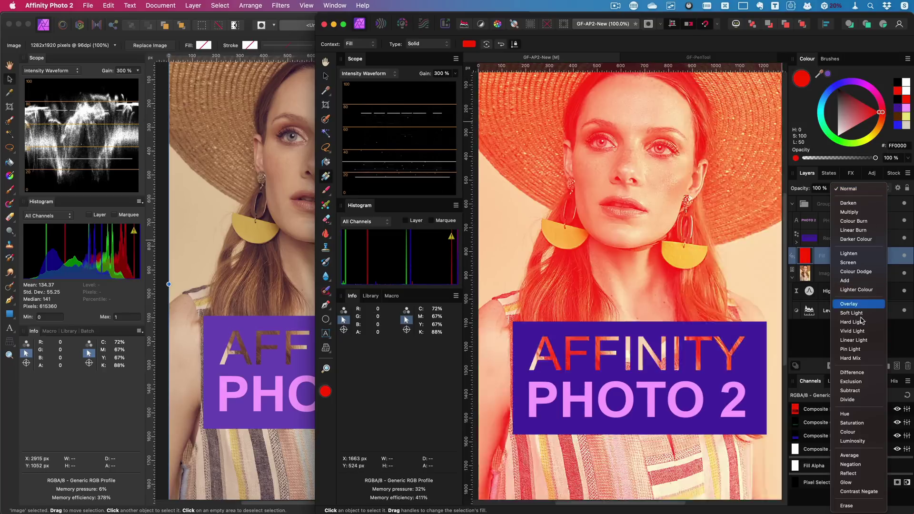
pyautogui.click(852, 340)
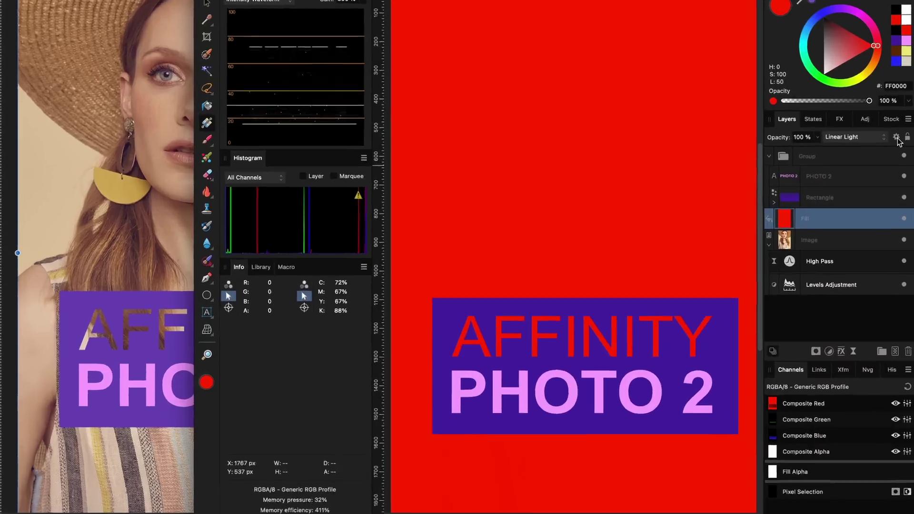
pyautogui.click(897, 189)
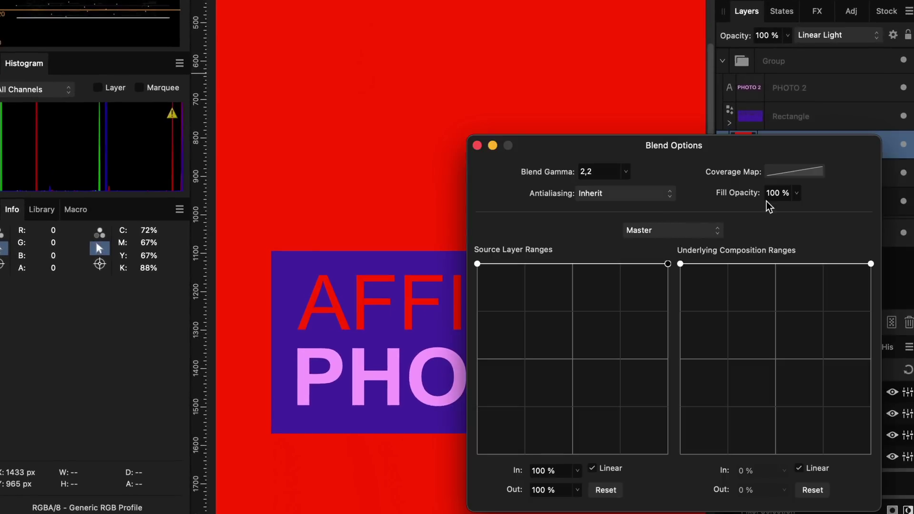
pyautogui.click(477, 145)
# - Set the fill layer's Fill Opacity to 20% in Quick FX
pyautogui.click(817, 11)
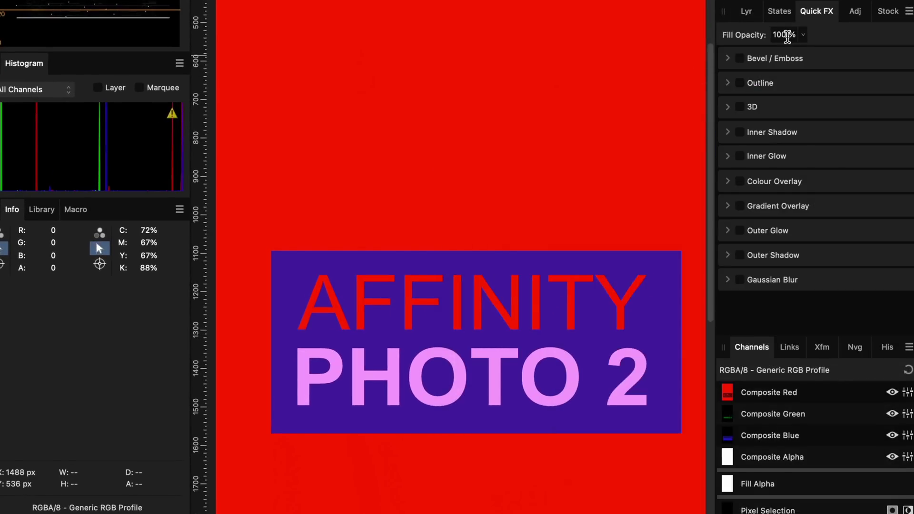
pyautogui.click(787, 35)
pyautogui.write('20')
pyautogui.press('Return')
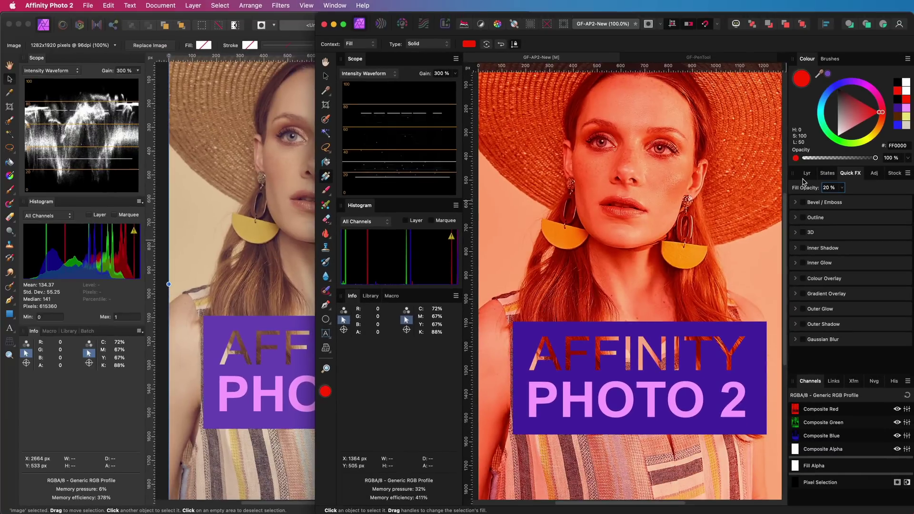
pyautogui.click(805, 173)
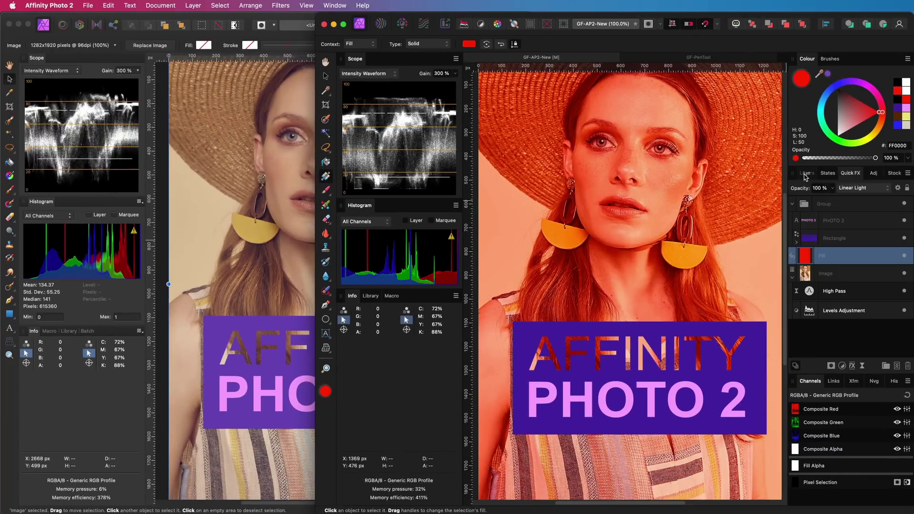
# - Paste the red fill layer into the Affinity Photo 1 document
pyautogui.press('super+Tab')
pyautogui.press('super+v')
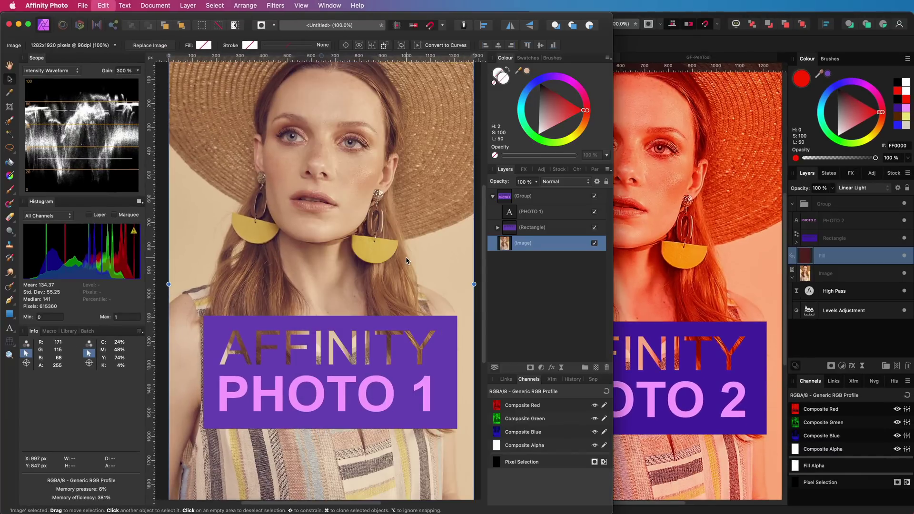
pyautogui.click(523, 170)
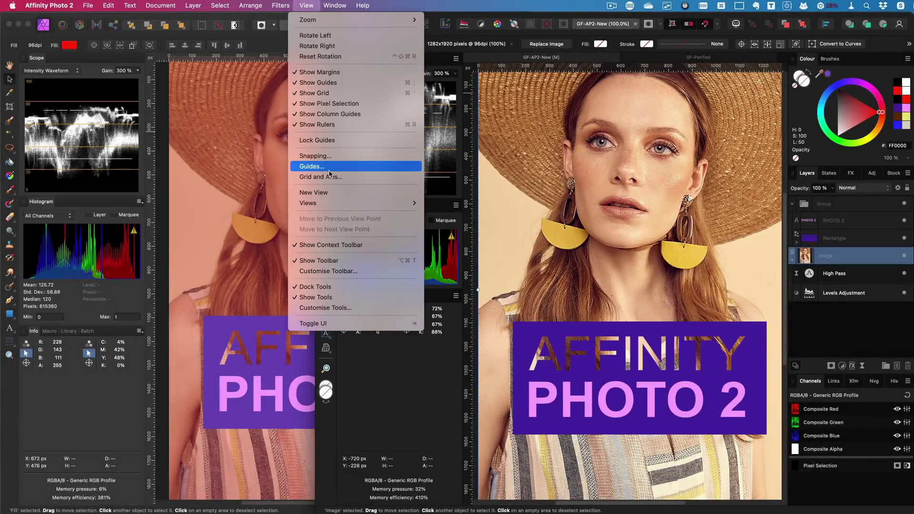
# - Untick Show grid in the Grid and Axis Manager and close it
pyautogui.click(329, 176)
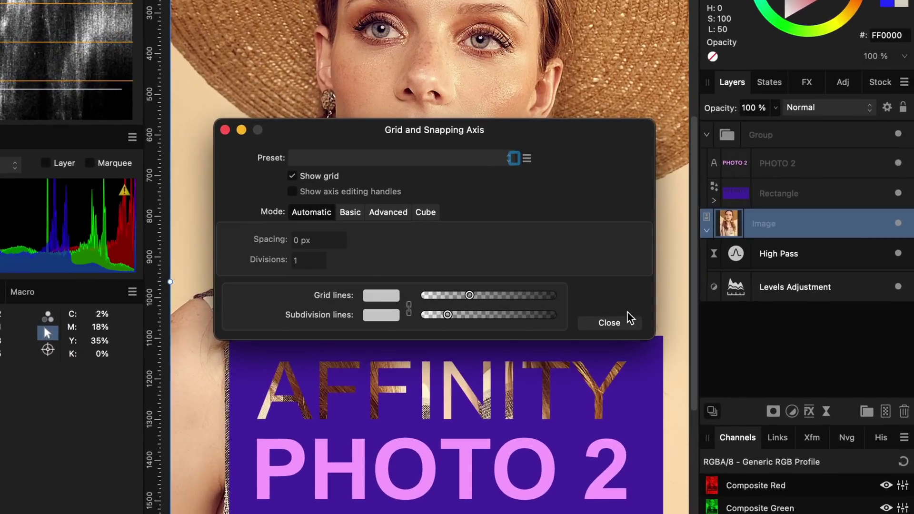
pyautogui.click(622, 319)
pyautogui.scroll(10, 506, 264)
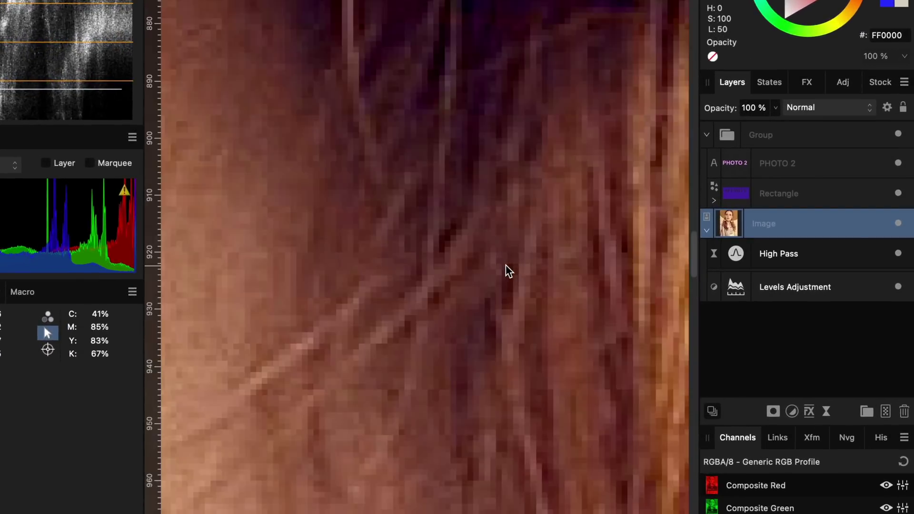
pyautogui.scroll(8, 505, 264)
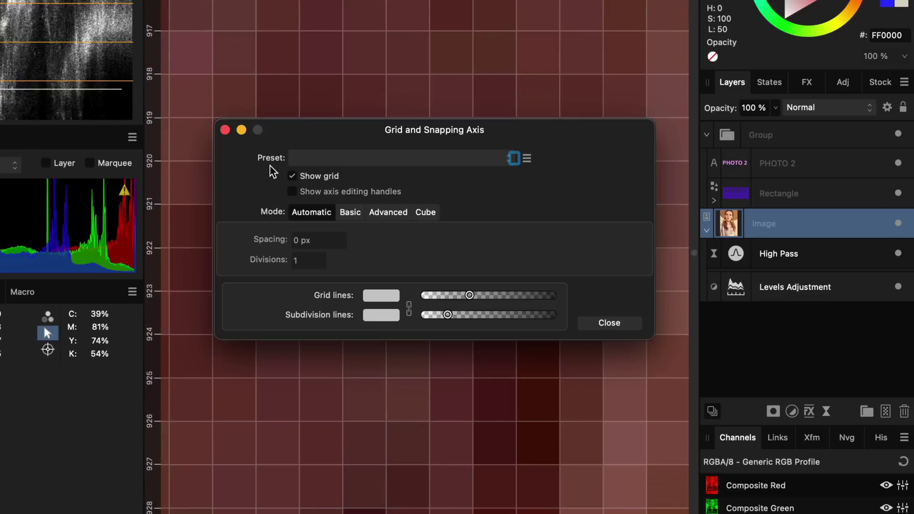
pyautogui.click(299, 179)
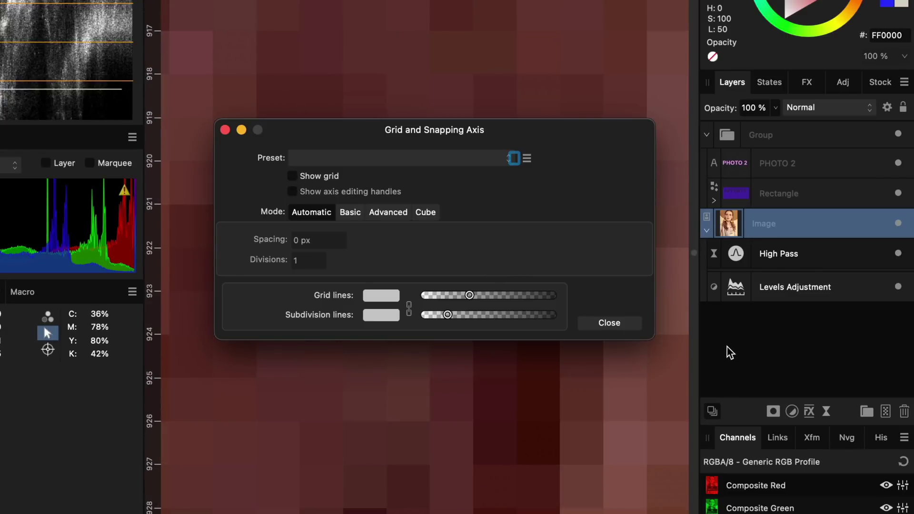
pyautogui.click(624, 327)
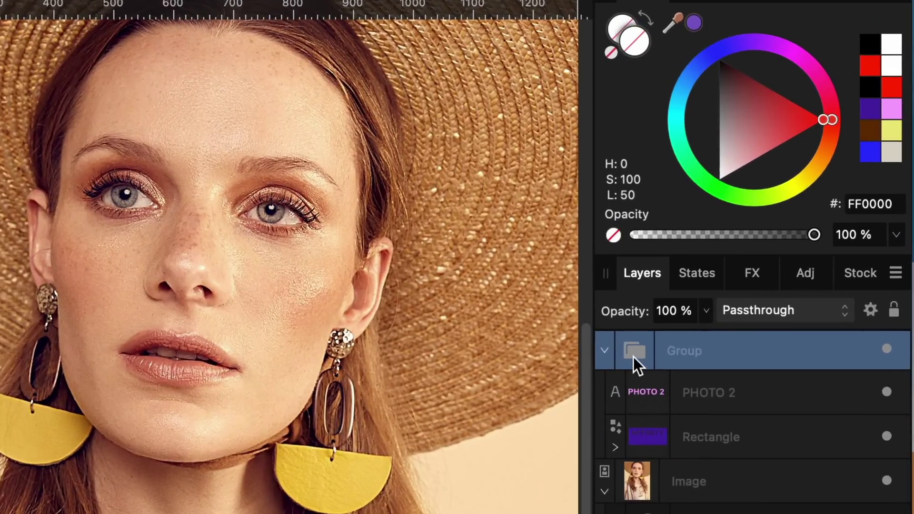
# - Select the banner rectangle and try pink-red, blue, then orange-red fills on it
pyautogui.click(626, 436)
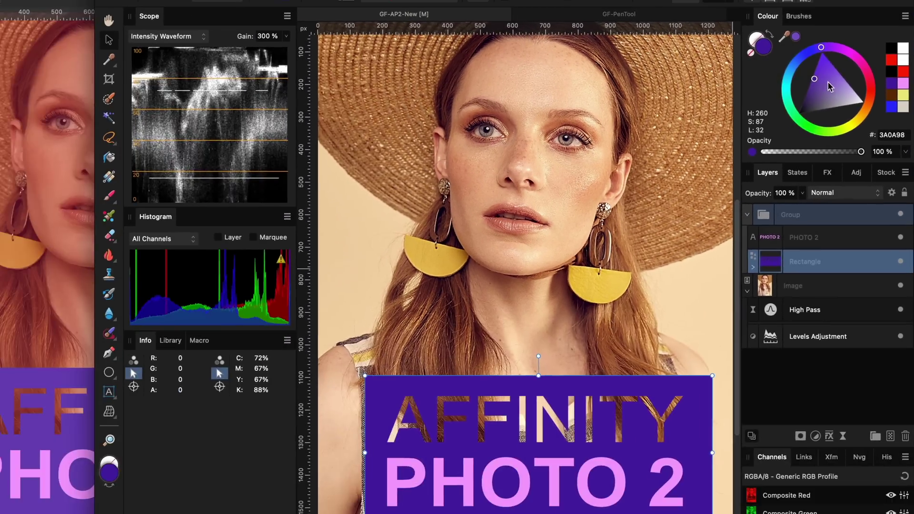
pyautogui.moveTo(864, 75)
pyautogui.mouseDown()
pyautogui.moveTo(868, 86)
pyautogui.moveTo(866, 77)
pyautogui.mouseUp()
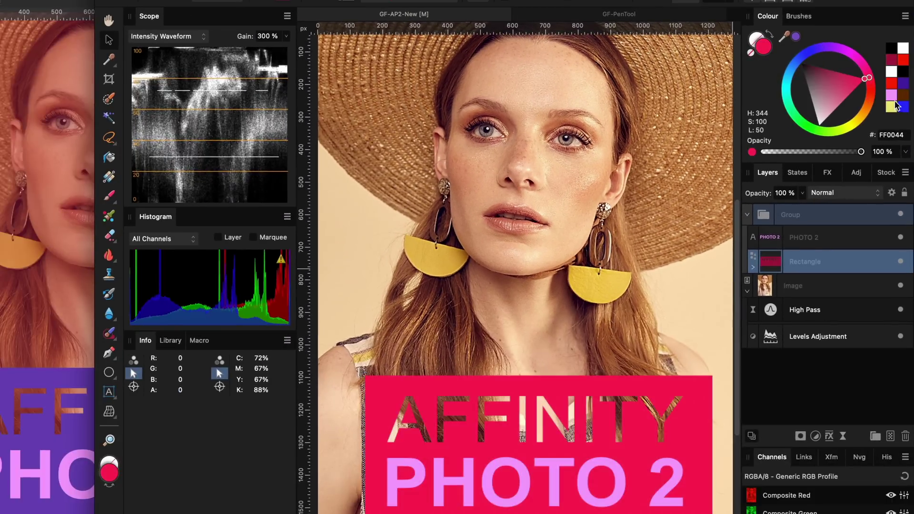
pyautogui.click(903, 106)
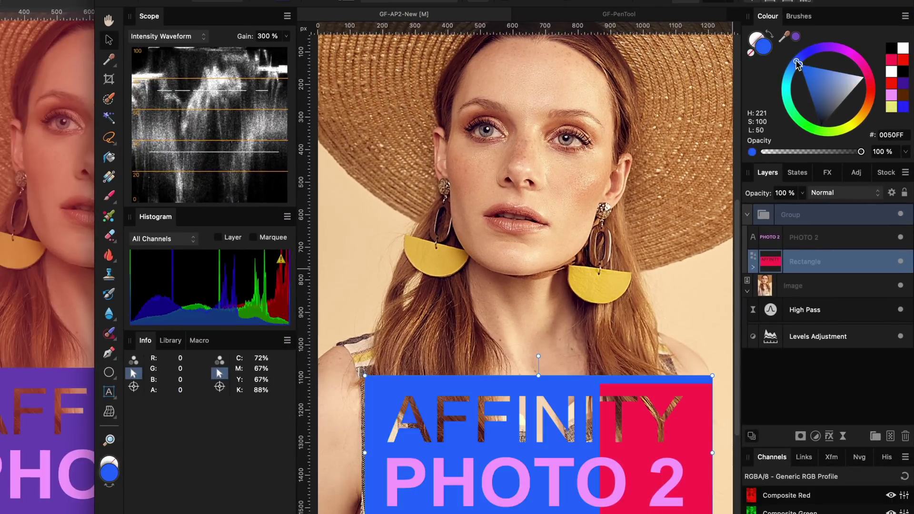
pyautogui.click(893, 67)
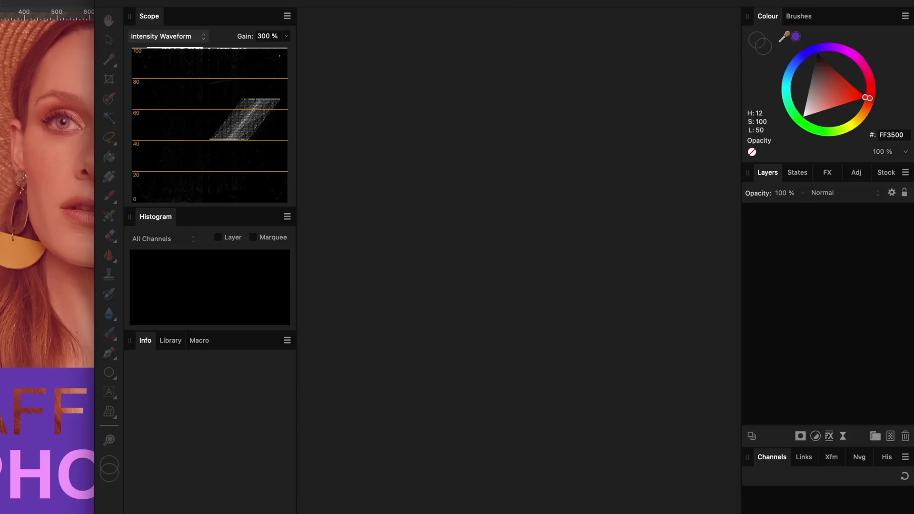
# - Reopen GF-AP2-New.afphoto from the recent files list
pyautogui.click(88, 5)
pyautogui.moveTo(205, 125)
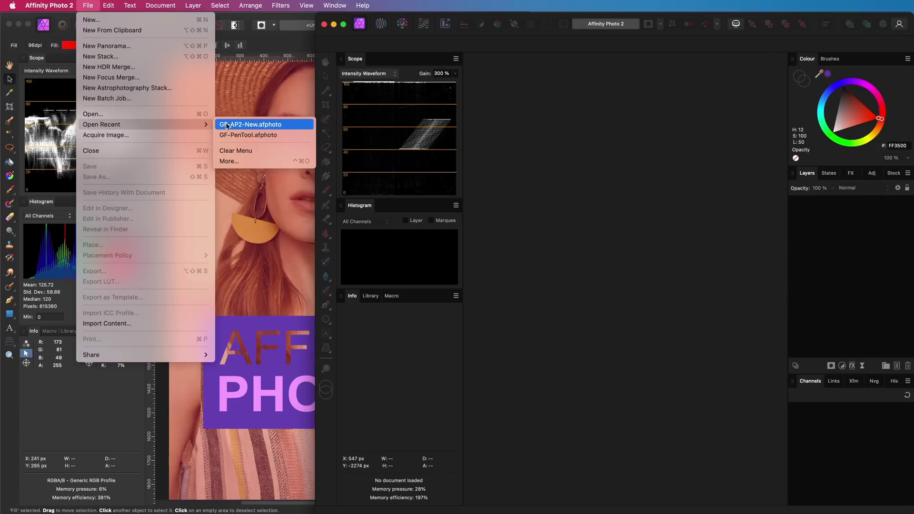
pyautogui.click(248, 124)
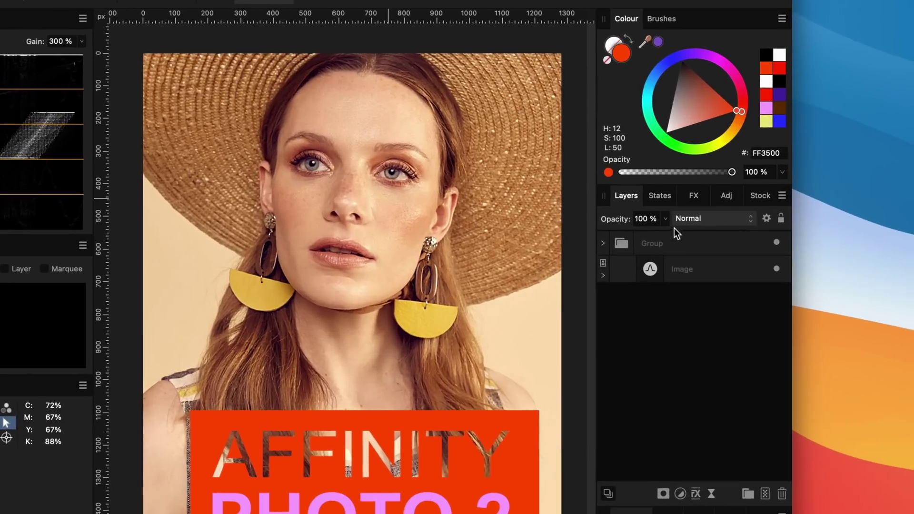
# - Expand the group, select the Rectangle layer and fill it dark purple
pyautogui.click(604, 244)
pyautogui.click(634, 299)
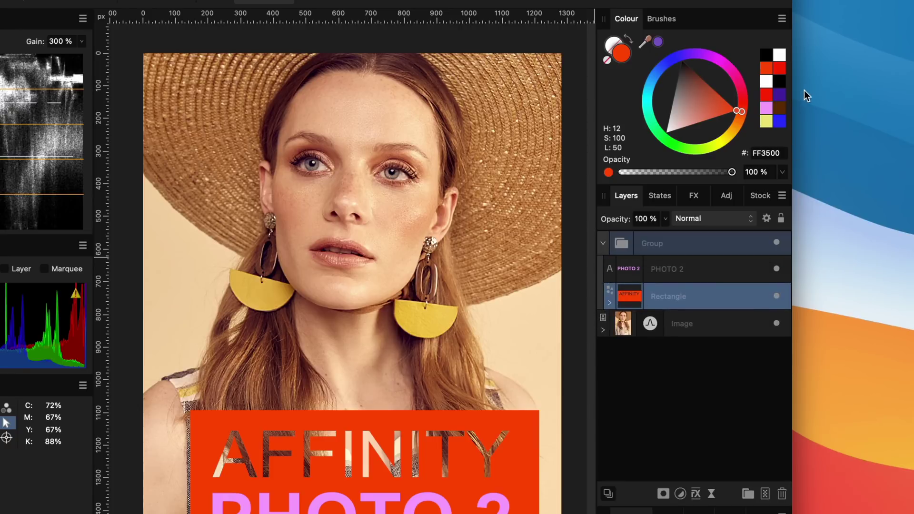
pyautogui.click(781, 94)
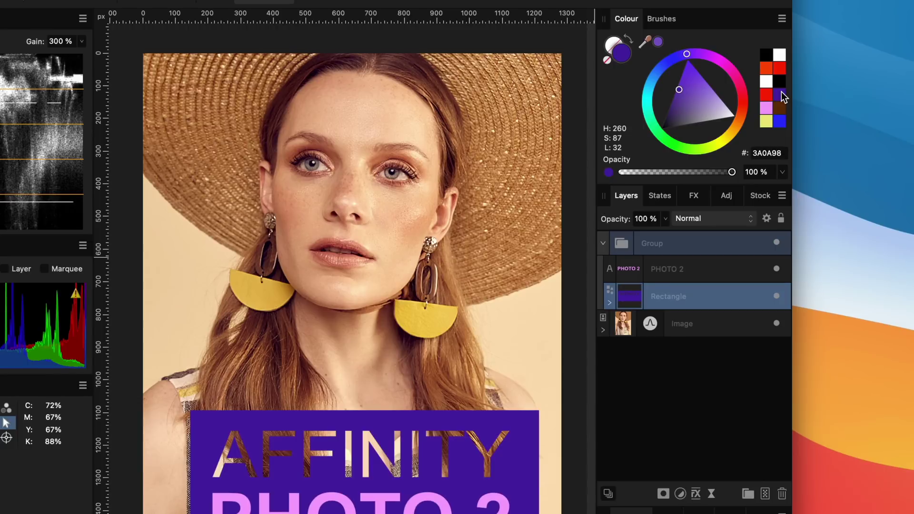
pyautogui.press('v')
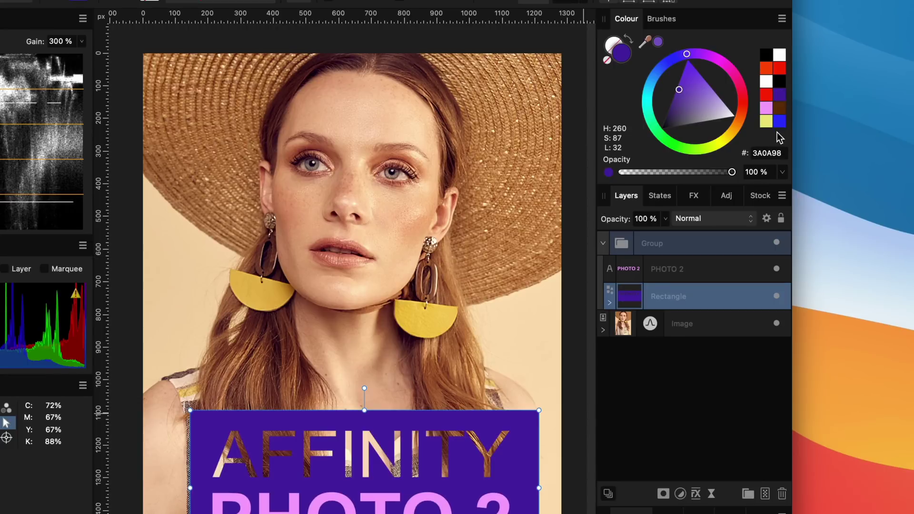
# - Try hex 818181 grey on the rectangle, then undo back to purple
pyautogui.click(767, 151)
pyautogui.write('818181')
pyautogui.press('Return')
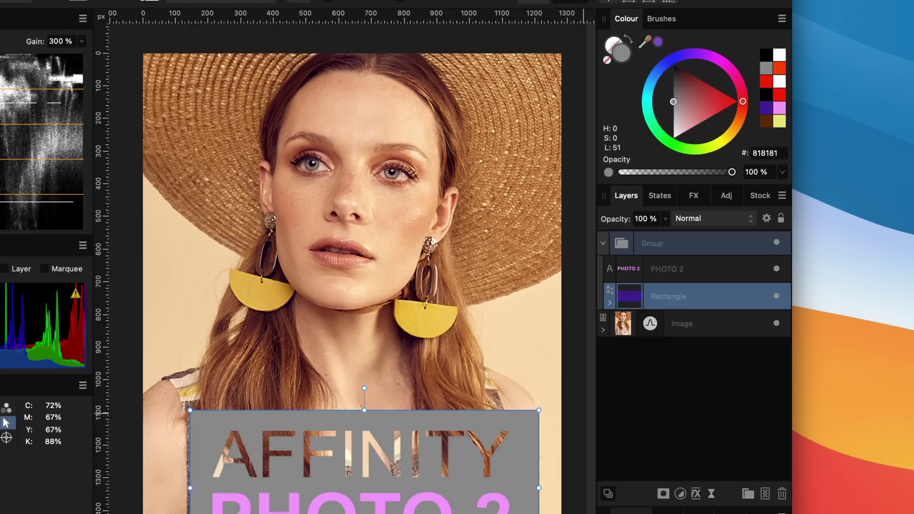
pyautogui.press('super+z')
pyautogui.click(782, 18)
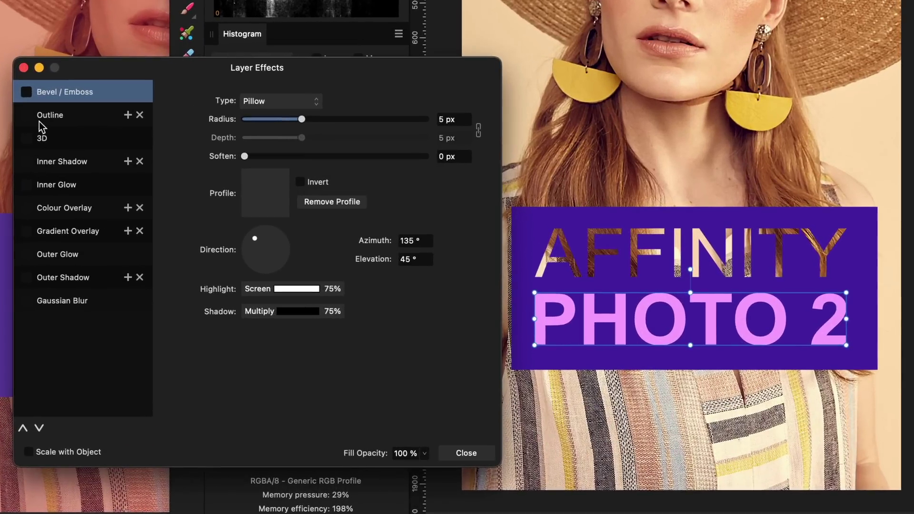
# - Turn on a thick Outline layer effect for the PHOTO 2 text
pyautogui.click(249, 256)
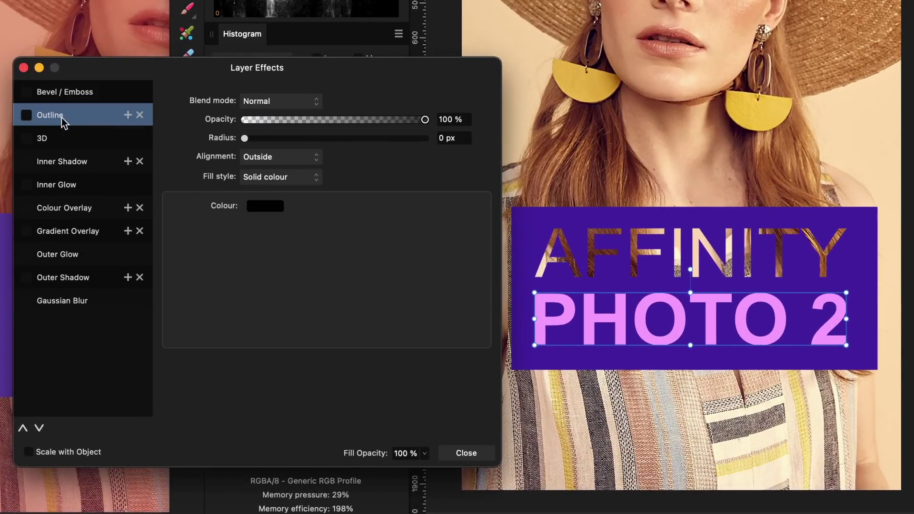
pyautogui.click(28, 119)
pyautogui.moveTo(252, 141); pyautogui.dragTo(392, 145)
# - Add a second outline in white with a 19,5 px radius
pyautogui.click(128, 114)
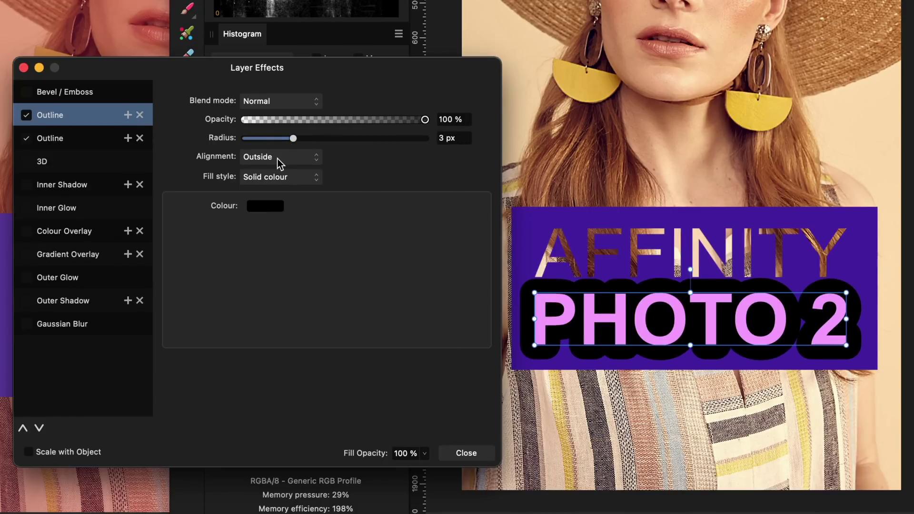
pyautogui.click(277, 211)
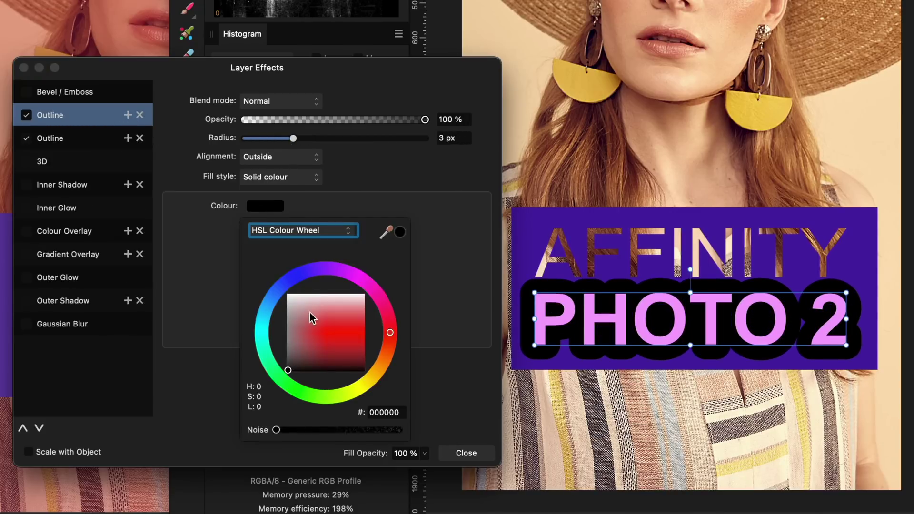
pyautogui.moveTo(309, 313); pyautogui.dragTo(234, 262)
pyautogui.click(233, 261)
pyautogui.moveTo(294, 139); pyautogui.dragTo(341, 142)
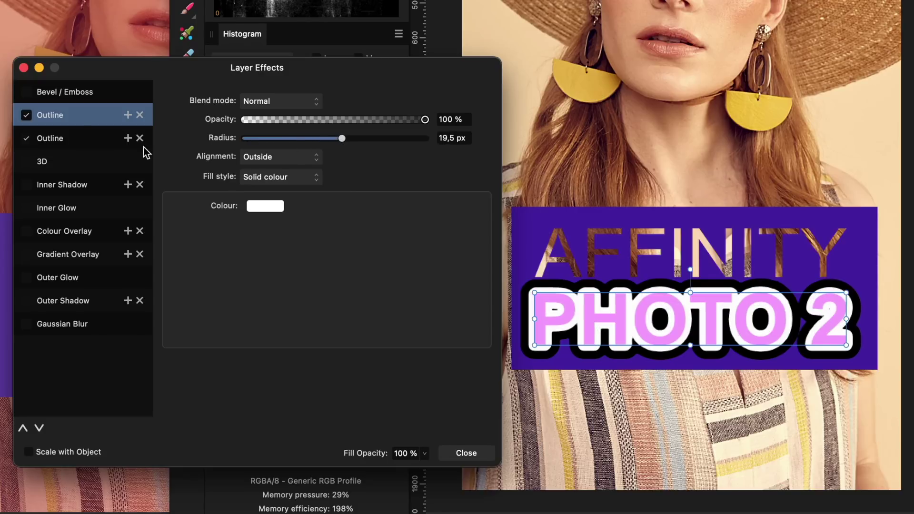
# - Add and delete extra outline copies, then move the black outline above the white one
pyautogui.click(128, 115)
pyautogui.click(129, 115)
pyautogui.click(128, 116)
pyautogui.click(128, 115)
pyautogui.click(116, 115)
pyautogui.click(116, 114)
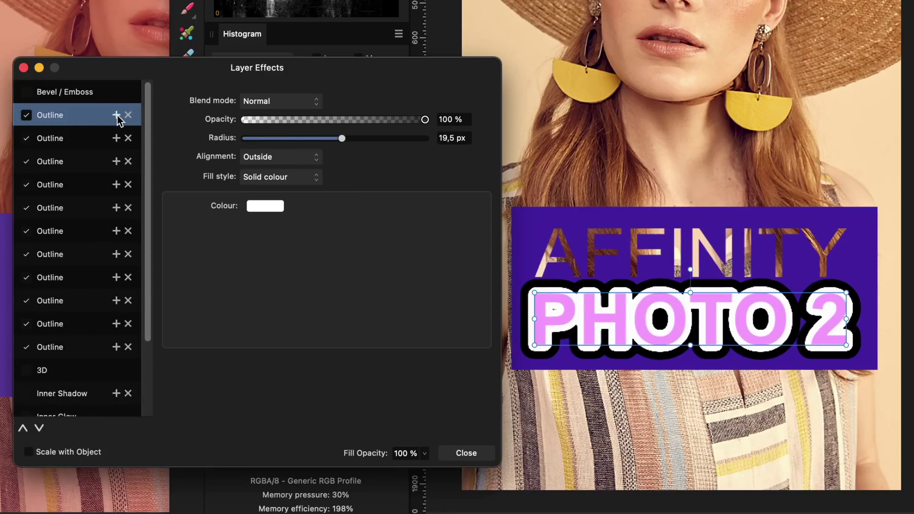
pyautogui.click(116, 115)
pyautogui.click(116, 115)
pyautogui.scroll(-2, 119, 285)
pyautogui.click(117, 310)
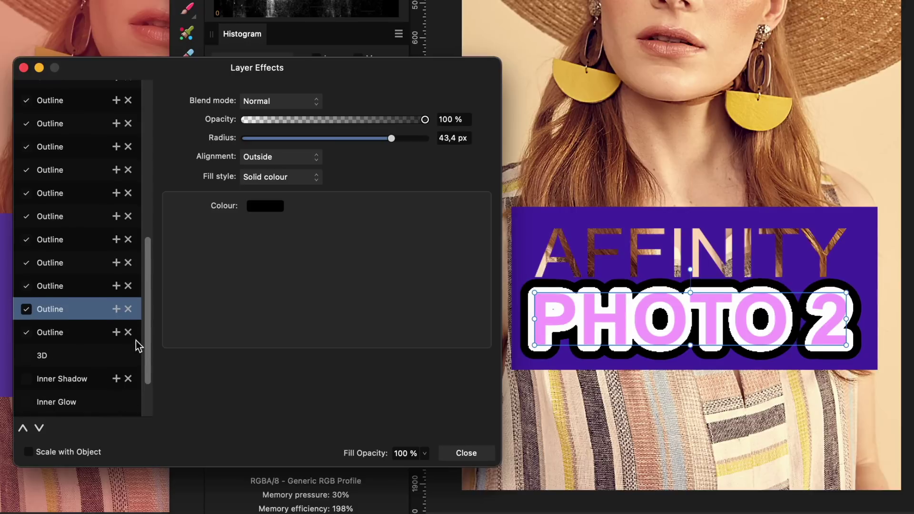
pyautogui.moveTo(150, 258); pyautogui.dragTo(152, 107)
pyautogui.click(128, 138)
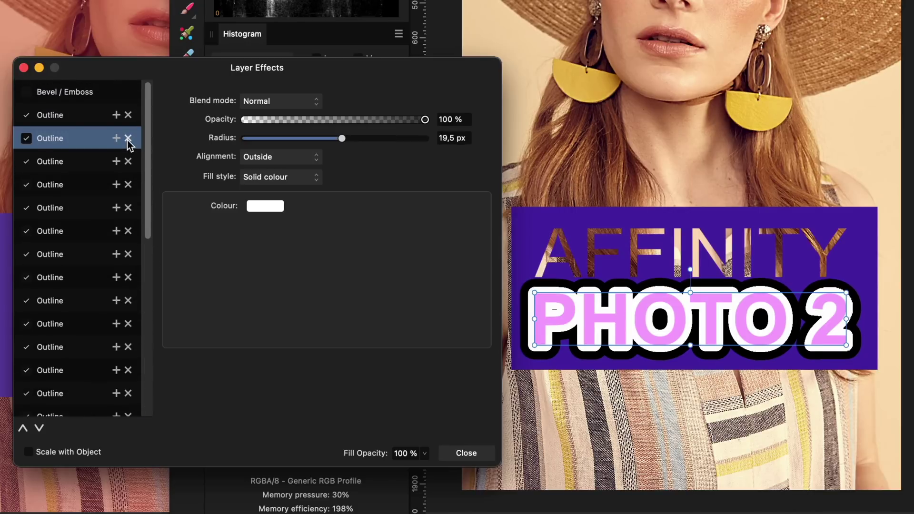
pyautogui.click(127, 138)
pyautogui.click(128, 138)
pyautogui.click(128, 138)
pyautogui.click(128, 138)
pyautogui.click(127, 138)
pyautogui.click(128, 138)
pyautogui.click(128, 138)
pyautogui.click(128, 138)
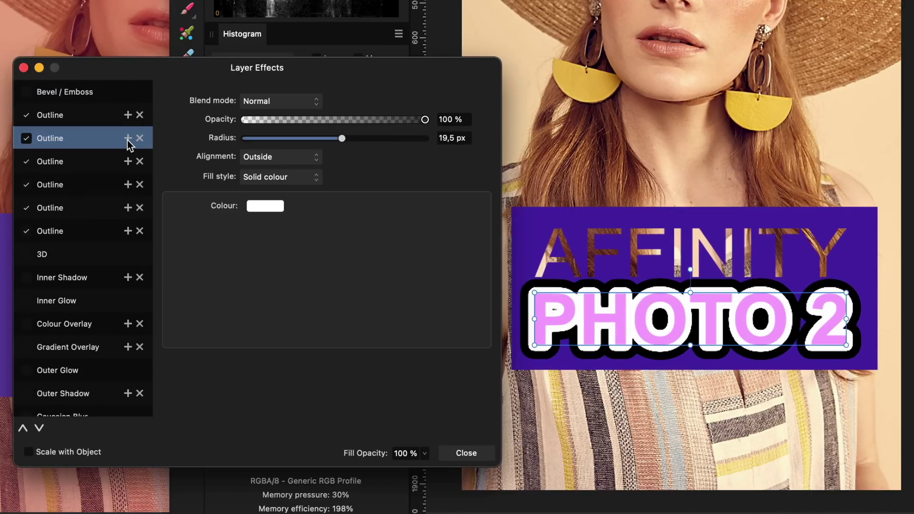
pyautogui.click(139, 138)
pyautogui.click(140, 138)
pyautogui.click(140, 138)
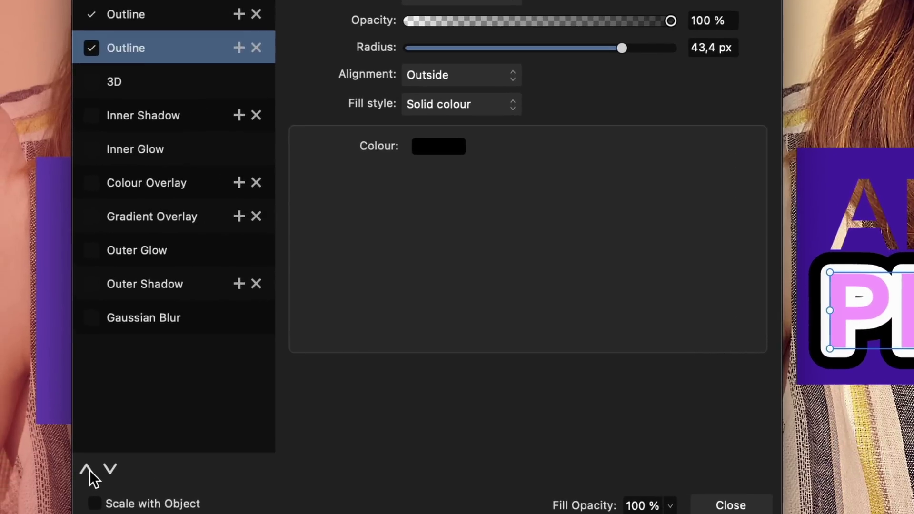
pyautogui.click(24, 428)
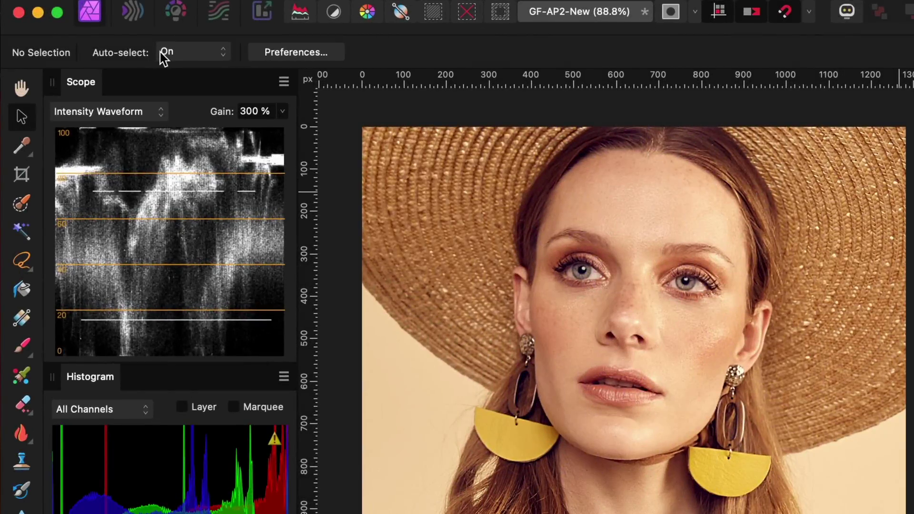
pyautogui.click(173, 52)
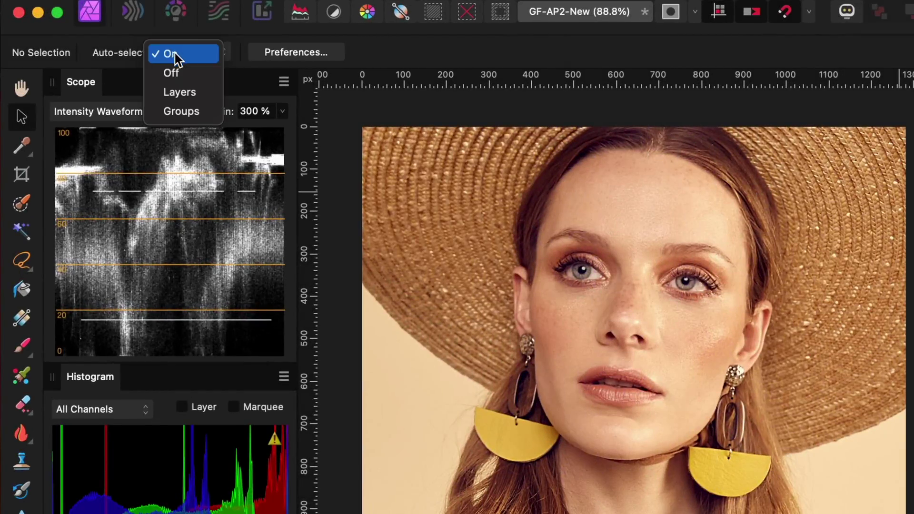
pyautogui.click(174, 72)
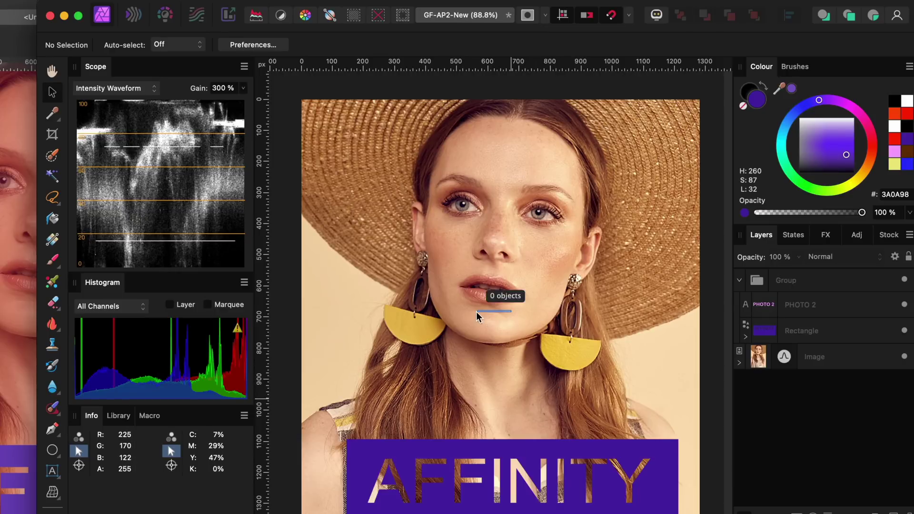
pyautogui.click(803, 308)
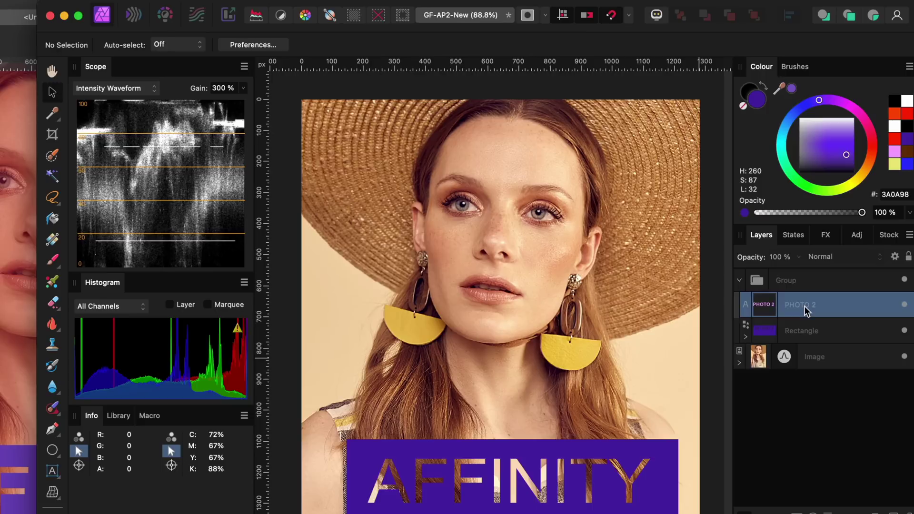
pyautogui.click(786, 333)
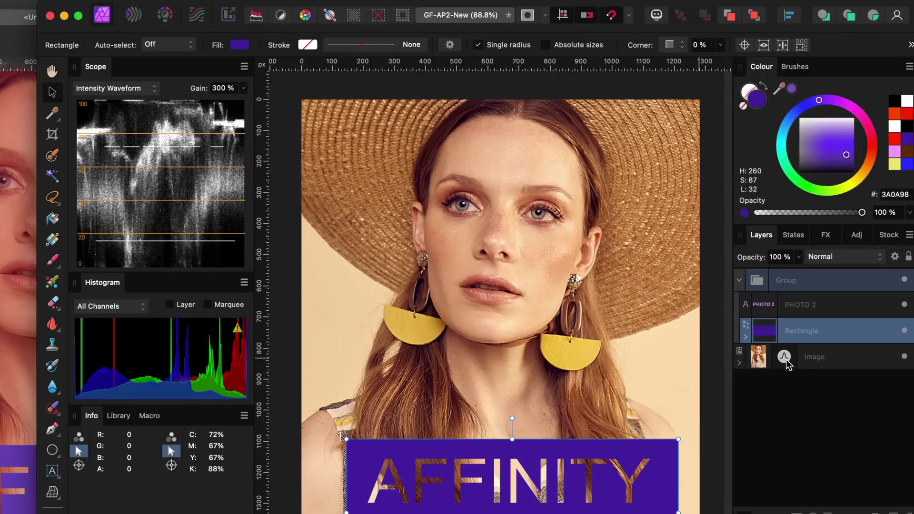
pyautogui.click(805, 361)
pyautogui.click(793, 286)
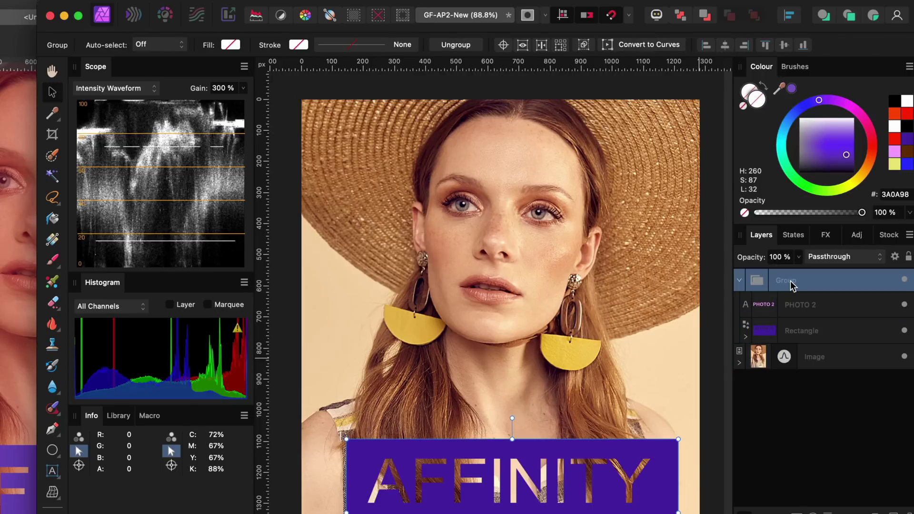
pyautogui.click(156, 46)
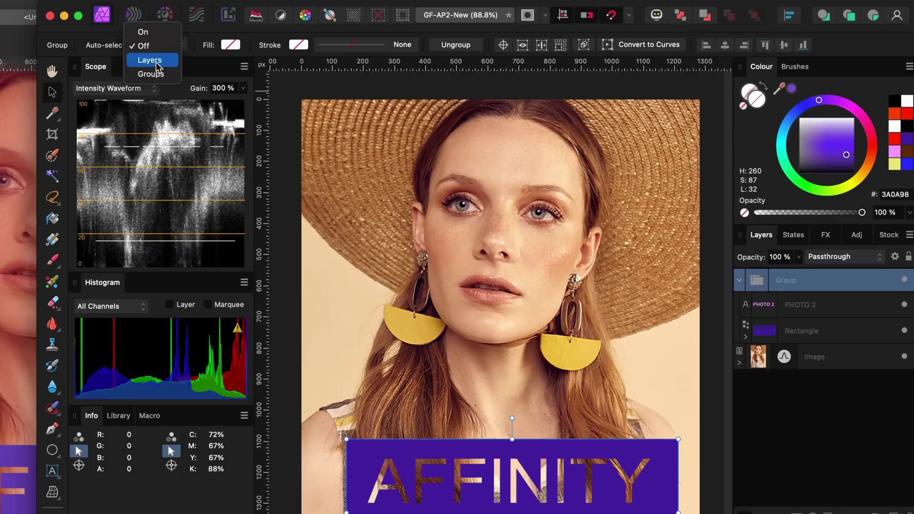
pyautogui.click(156, 64)
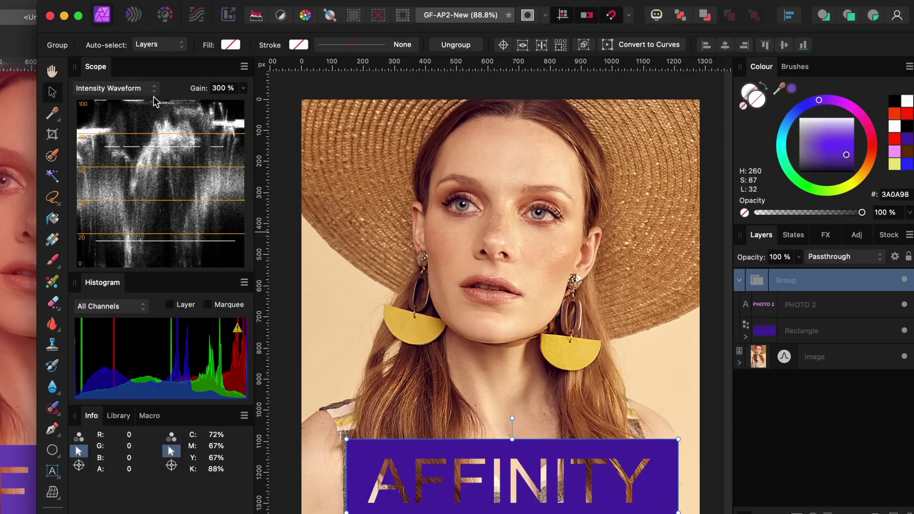
pyautogui.click(578, 286)
pyautogui.click(519, 481)
pyautogui.click(378, 505)
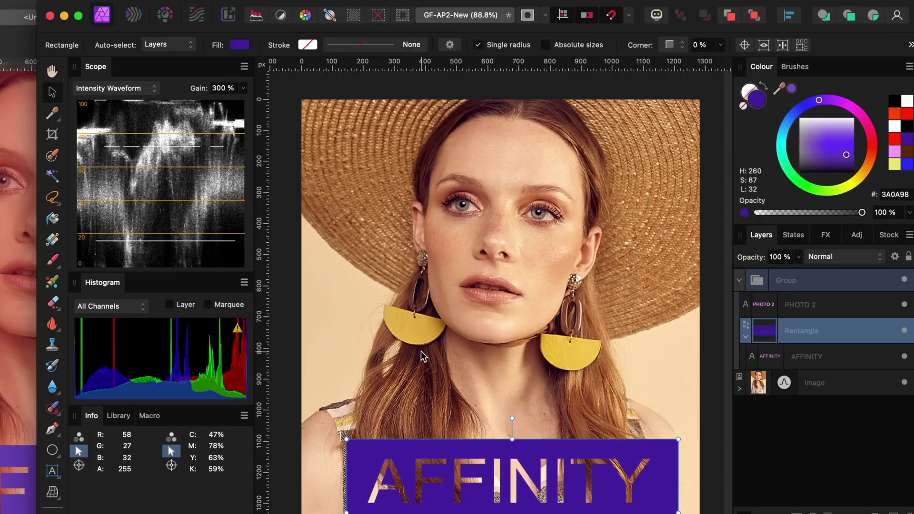
pyautogui.click(423, 355)
pyautogui.click(430, 448)
pyautogui.click(152, 46)
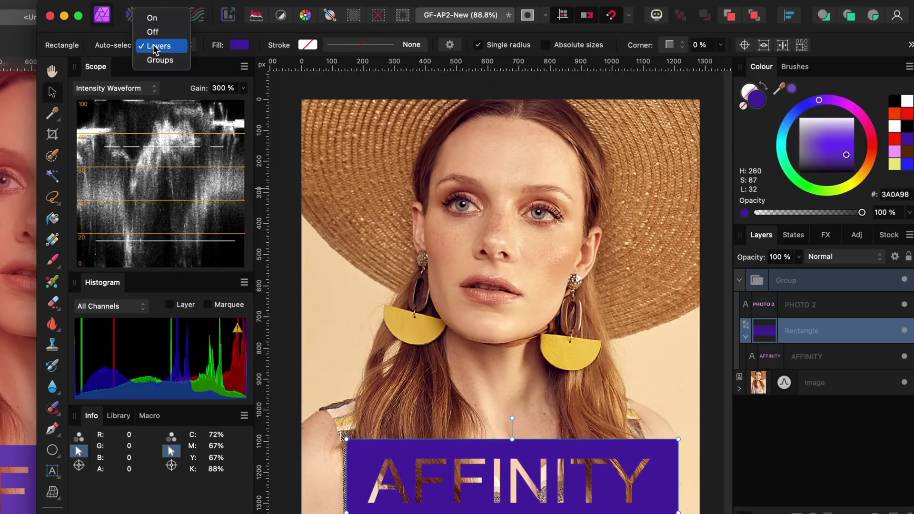
pyautogui.click(154, 59)
pyautogui.press('Escape')
pyautogui.click(521, 452)
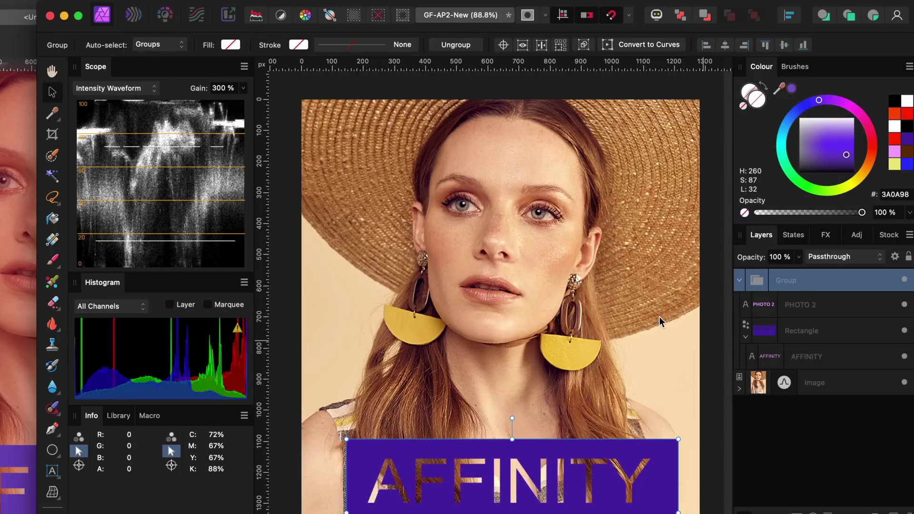
pyautogui.click(165, 46)
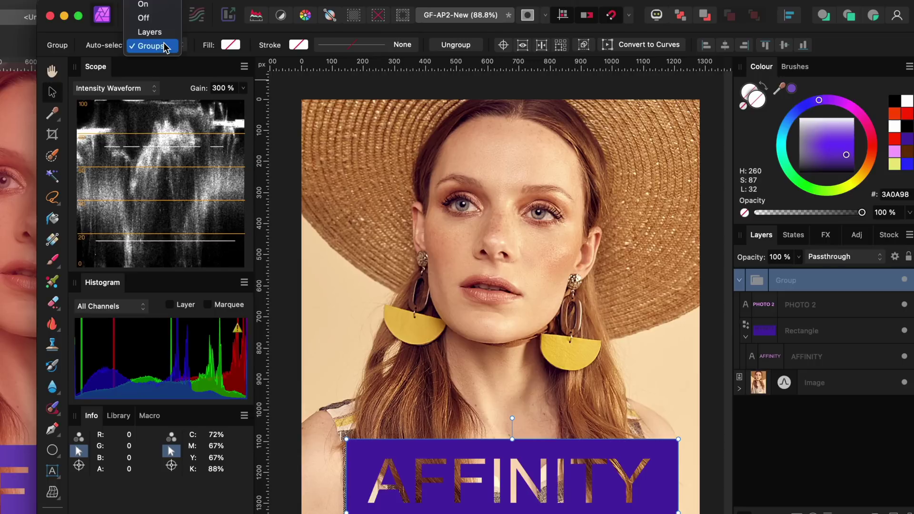
pyautogui.click(164, 7)
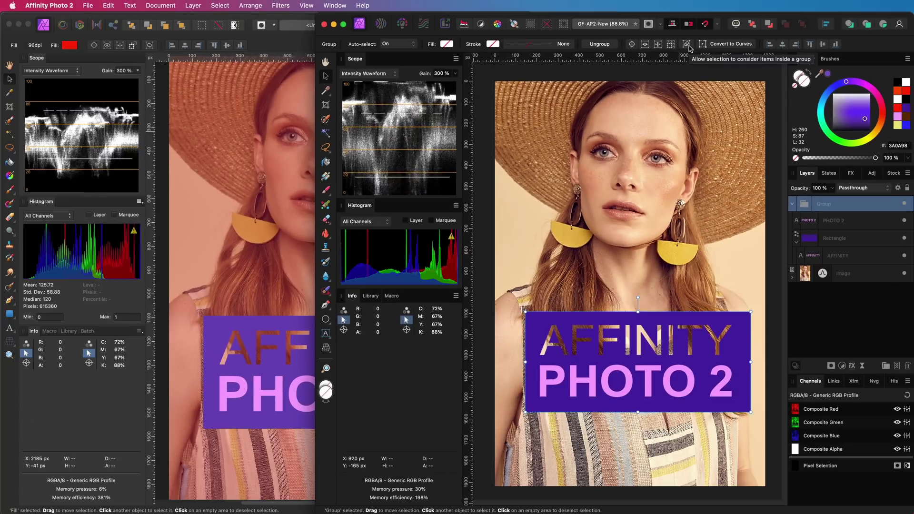
# - Enable selecting items inside groups, select the AFFINITY text, then undo to reselect the title group
pyautogui.click(688, 47)
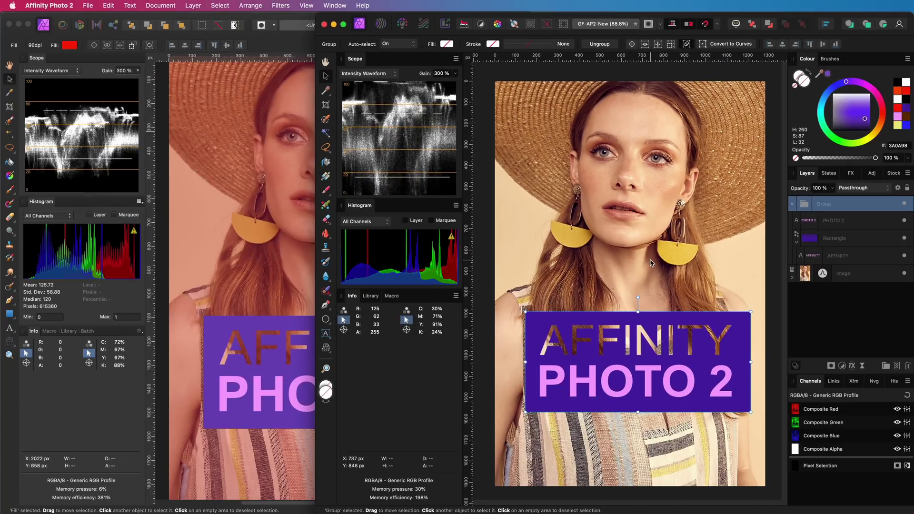
pyautogui.click(649, 340)
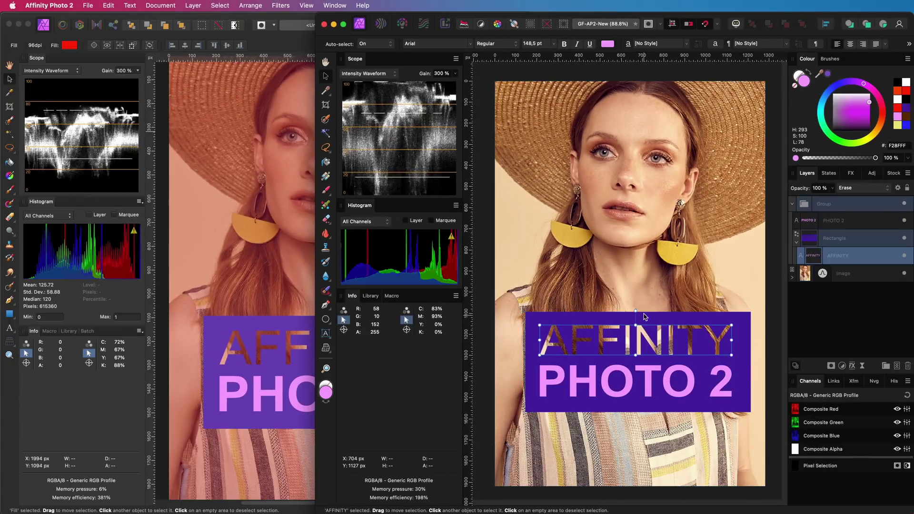
pyautogui.press('super+z')
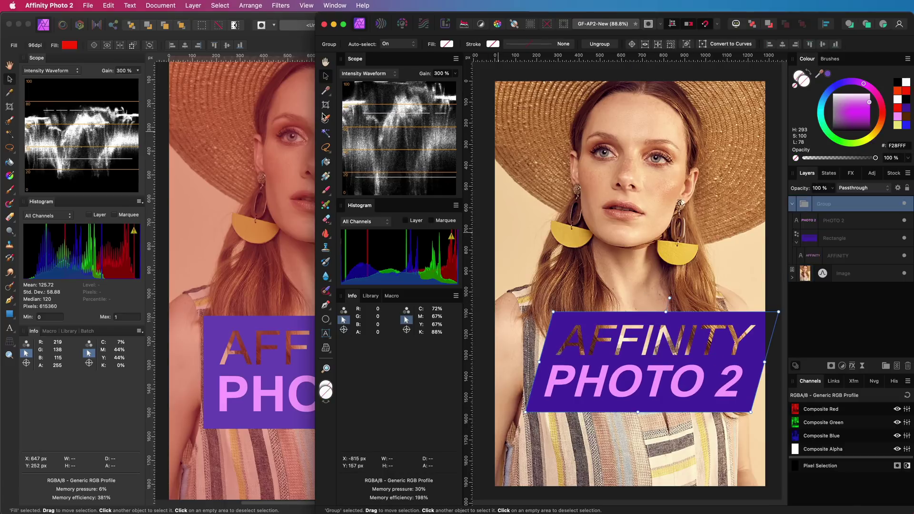
# - Cycle the group's selection box, then select the next layer down, the photo
pyautogui.click(229, 7)
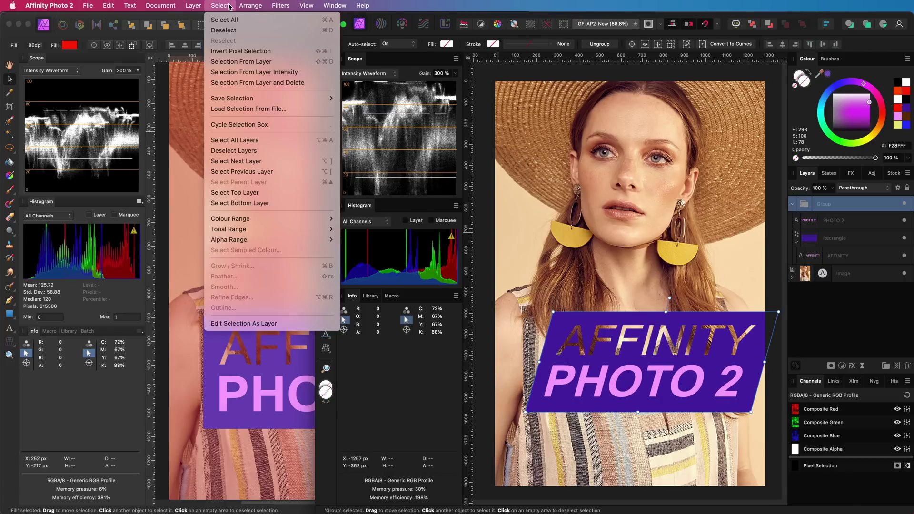
pyautogui.click(239, 125)
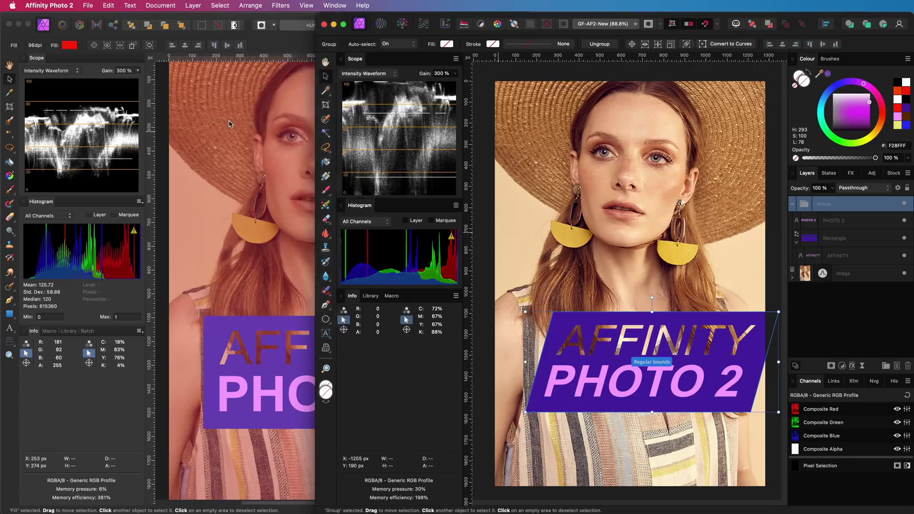
pyautogui.click(220, 5)
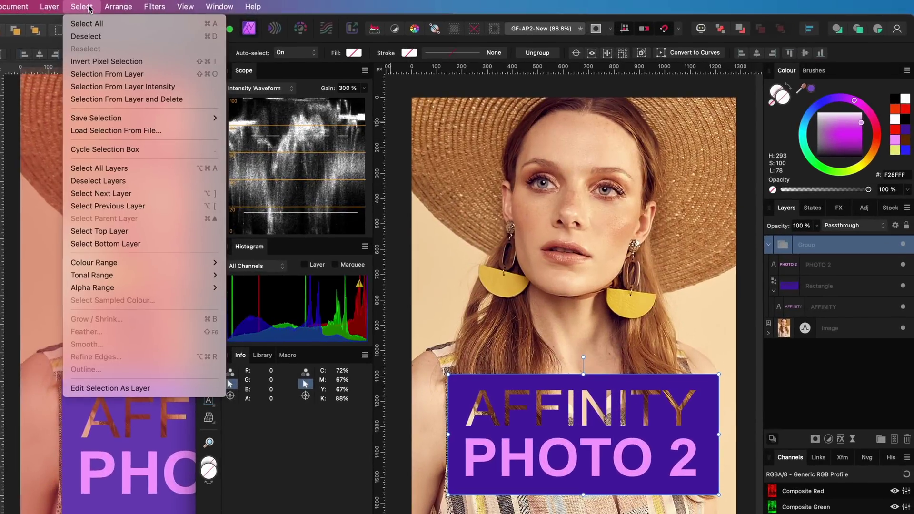
pyautogui.click(99, 194)
# - Select the previous layer to return to the title group, then show the Select menu again
pyautogui.click(89, 8)
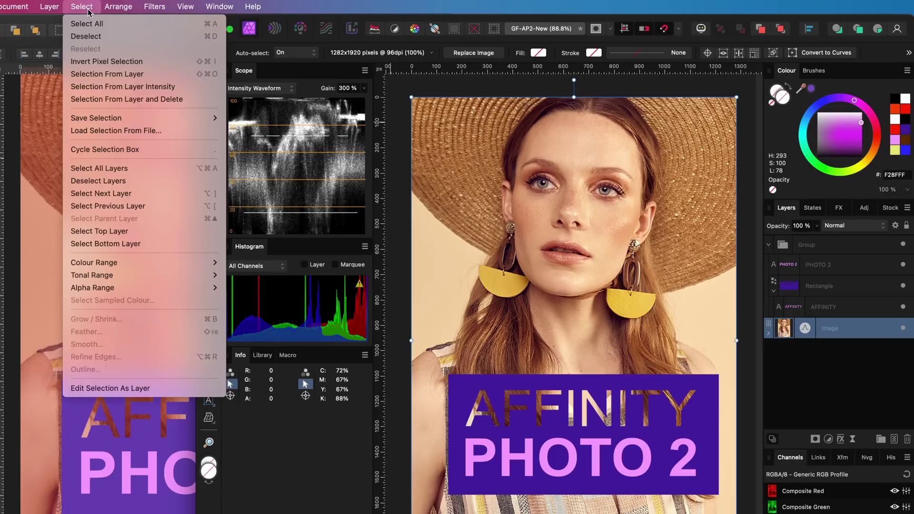
pyautogui.click(105, 205)
pyautogui.click(82, 7)
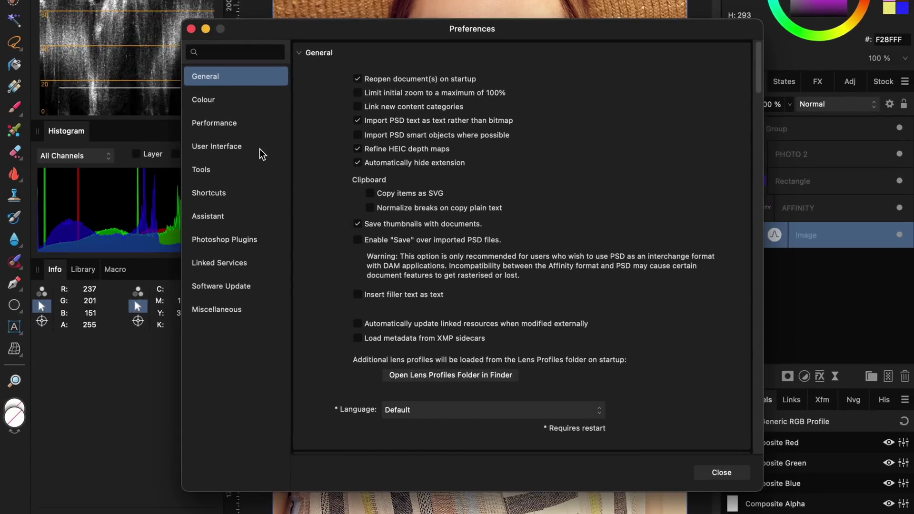
# - Browse the Colour, Performance, Assistant, Linked Services and other Preferences sections
pyautogui.click(236, 102)
pyautogui.click(238, 123)
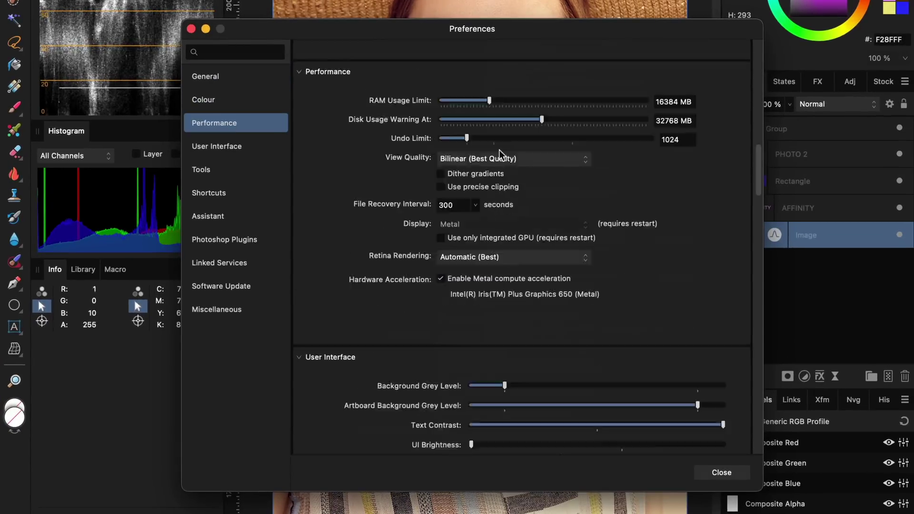
pyautogui.moveTo(759, 160); pyautogui.dragTo(735, 64)
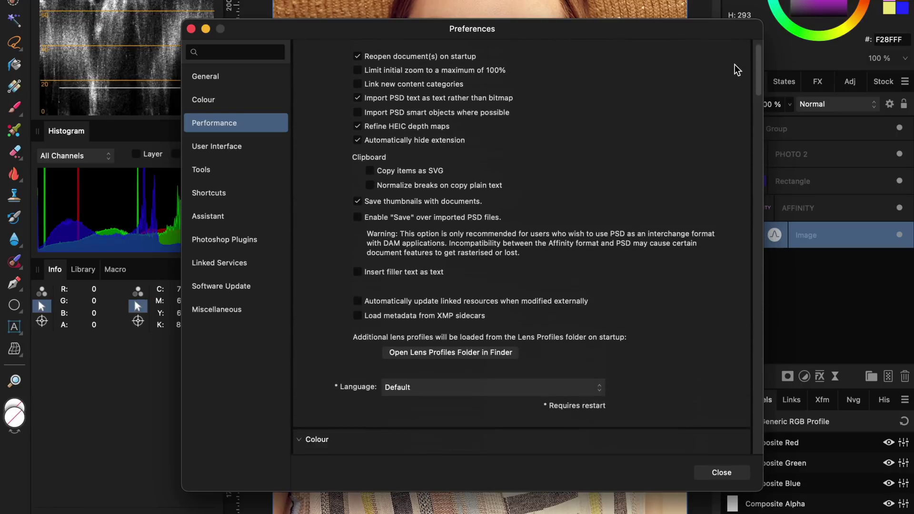
pyautogui.click(231, 215)
pyautogui.click(233, 262)
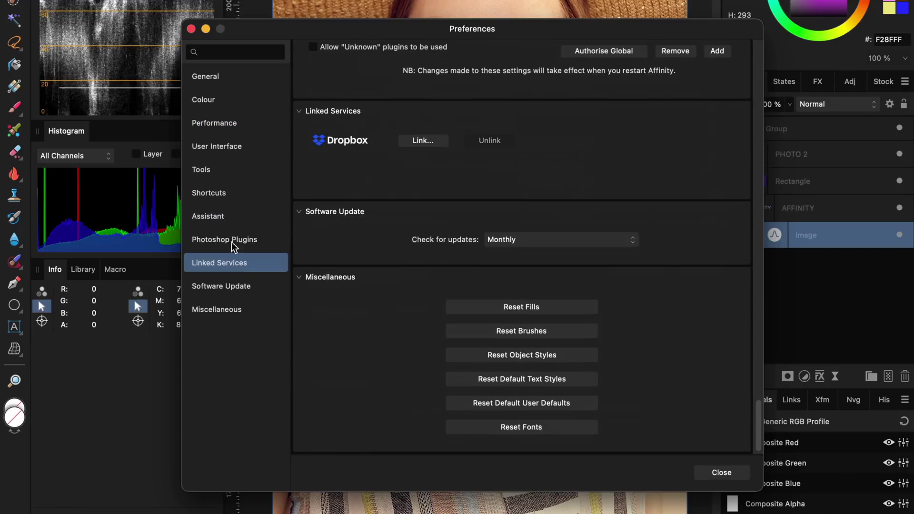
pyautogui.click(231, 222)
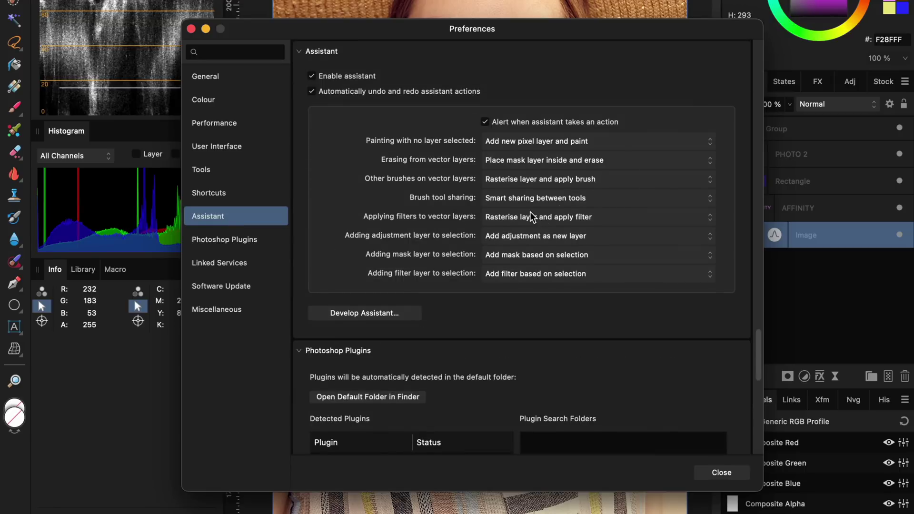
pyautogui.click(244, 265)
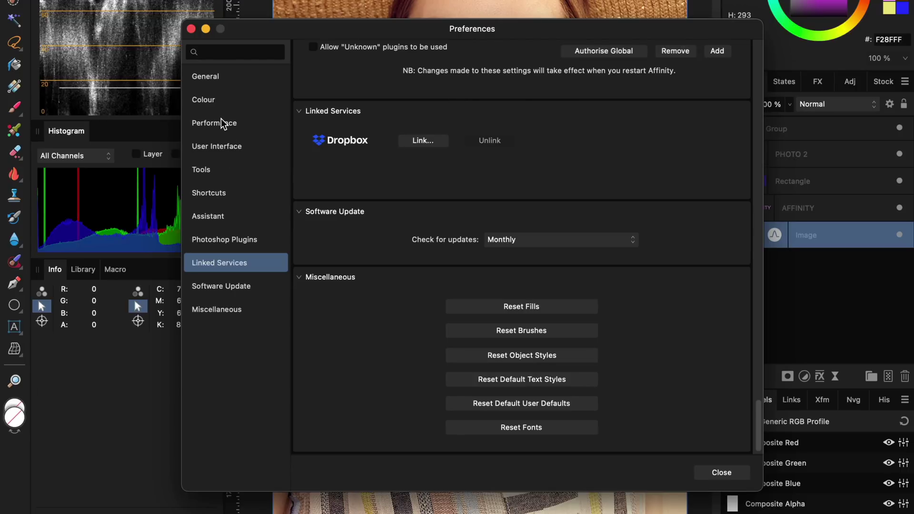
# - On the User Interface page try Default then High contrast, and expand the photo layer
pyautogui.click(226, 142)
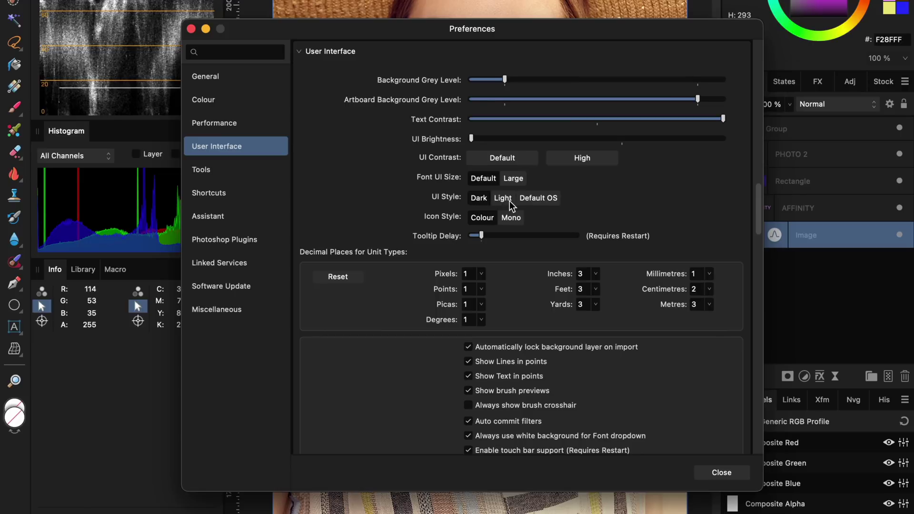
pyautogui.click(507, 162)
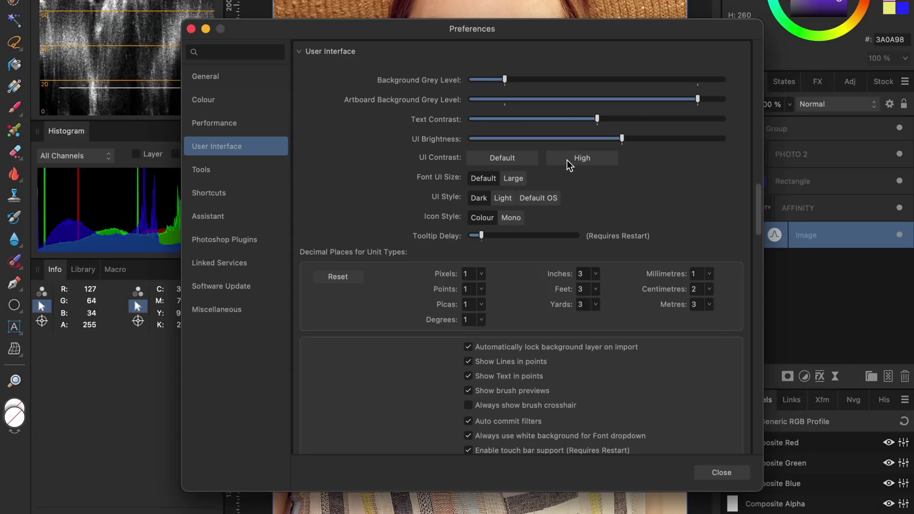
pyautogui.click(567, 160)
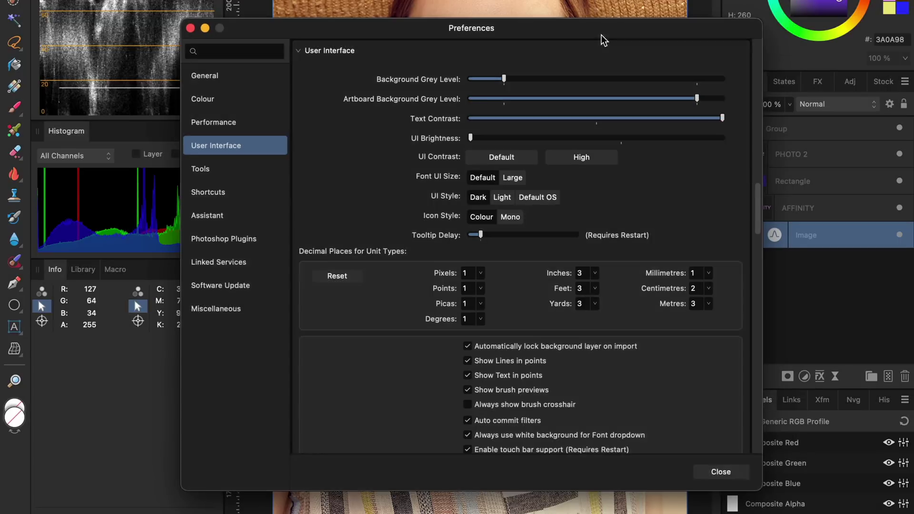
pyautogui.moveTo(601, 35); pyautogui.dragTo(549, 38)
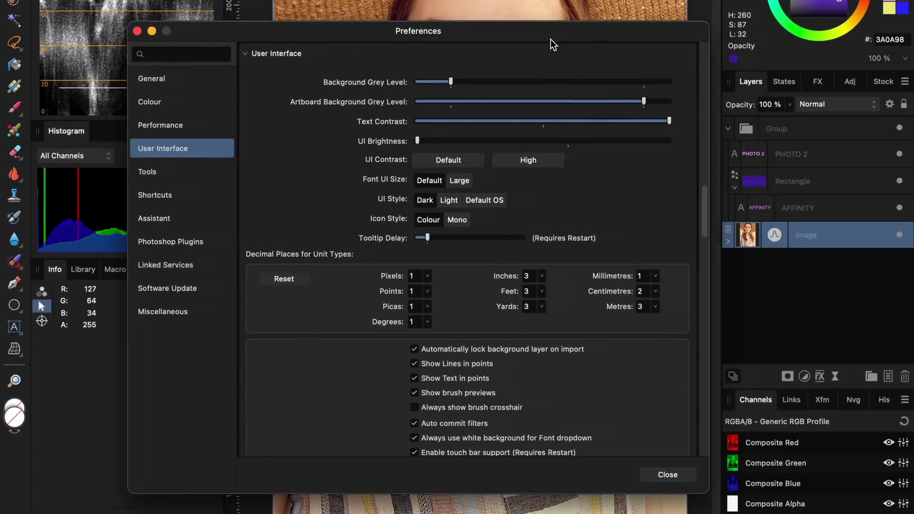
pyautogui.click(727, 244)
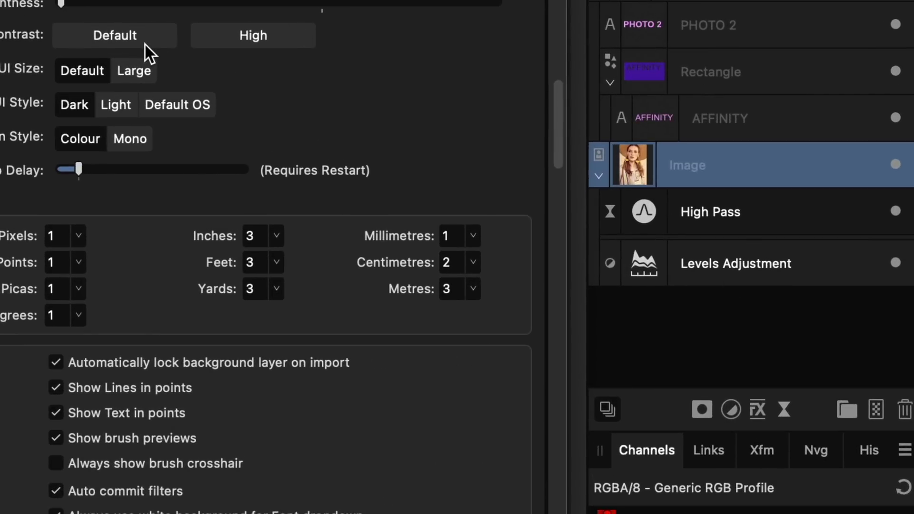
# - Return the UI Contrast setting to Default
pyautogui.click(145, 45)
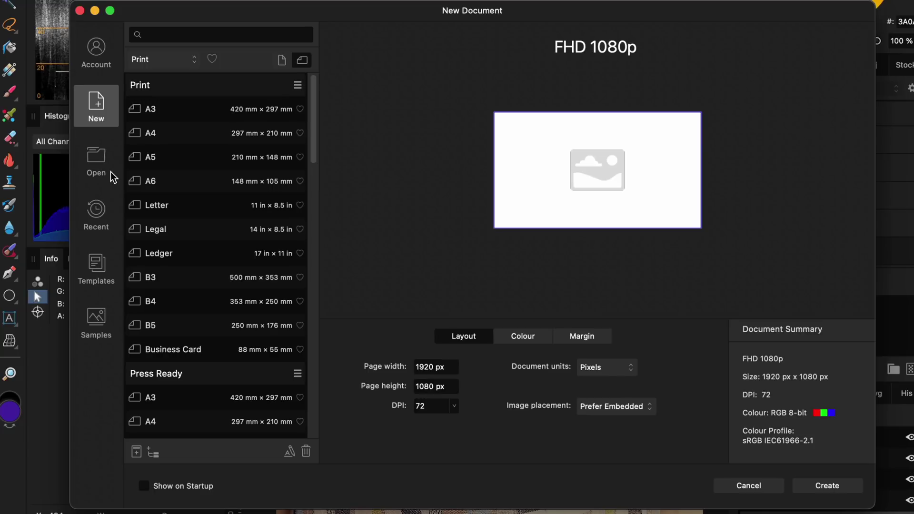
# - View Recent files in the New Document dialog, switching between the Pinned and All lists
pyautogui.click(110, 221)
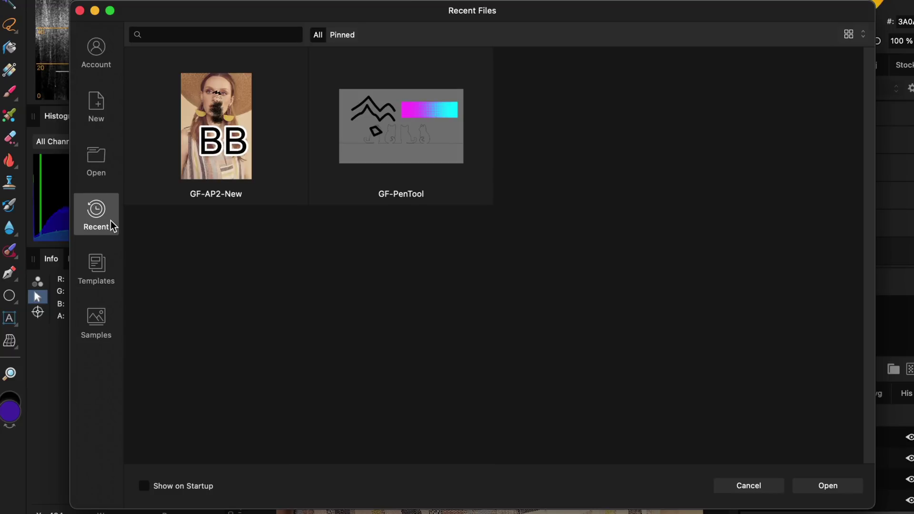
pyautogui.click(339, 36)
pyautogui.click(315, 36)
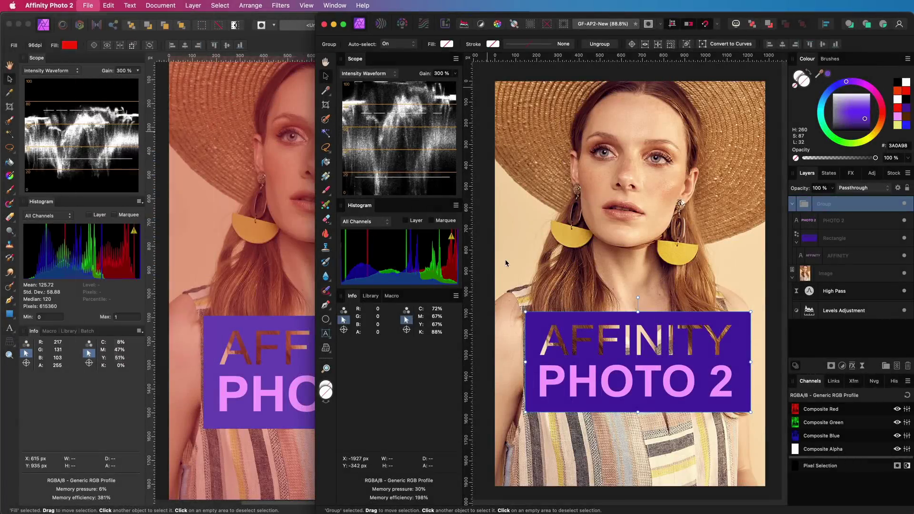
pyautogui.click(598, 120)
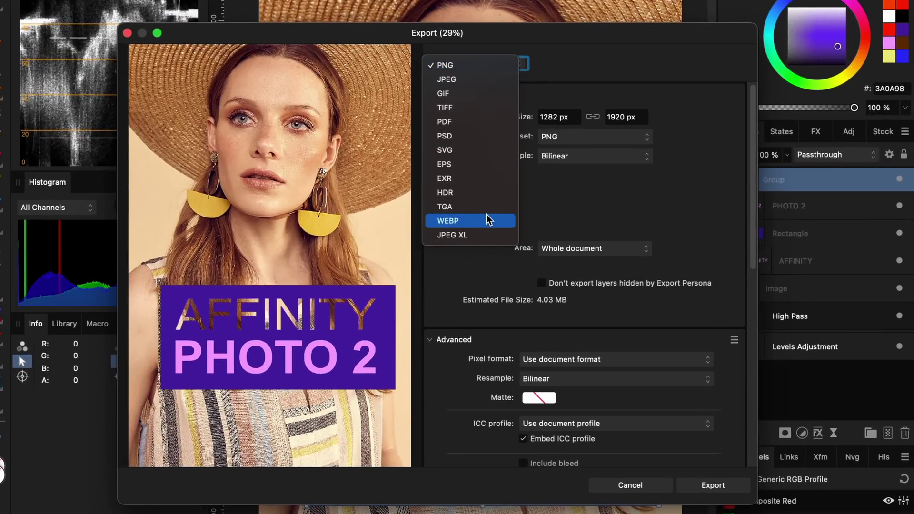
pyautogui.click(485, 82)
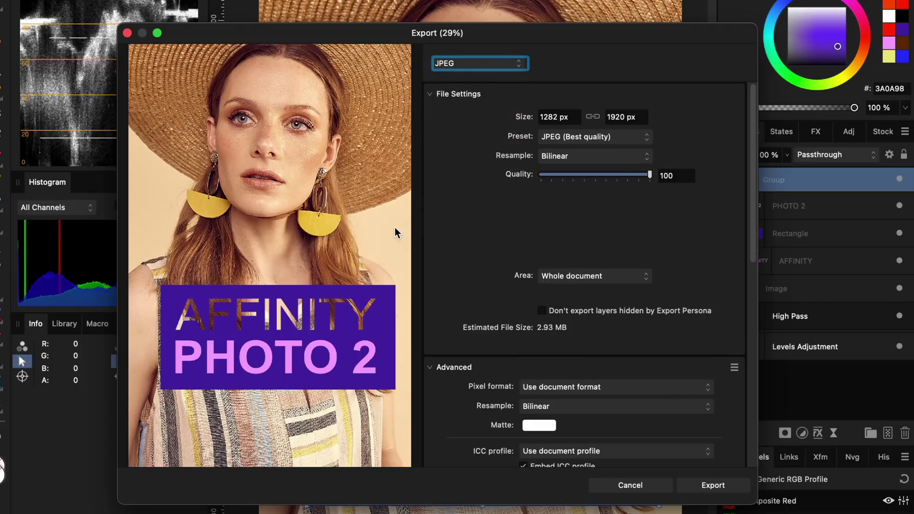
pyautogui.click(562, 274)
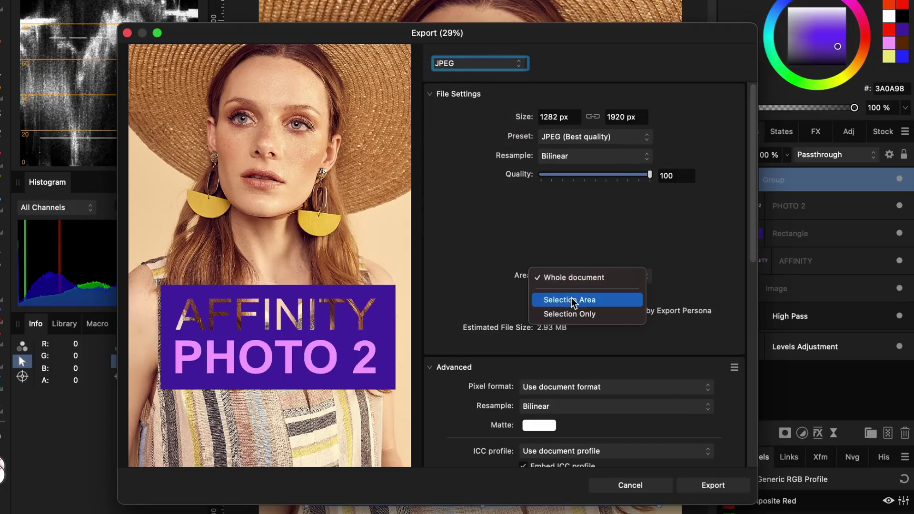
pyautogui.click(571, 298)
pyautogui.click(579, 278)
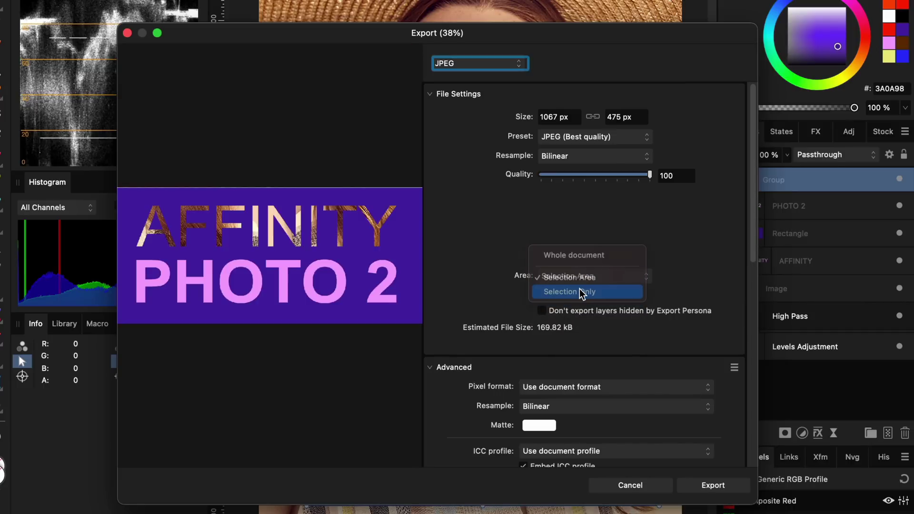
pyautogui.click(581, 291)
pyautogui.click(637, 486)
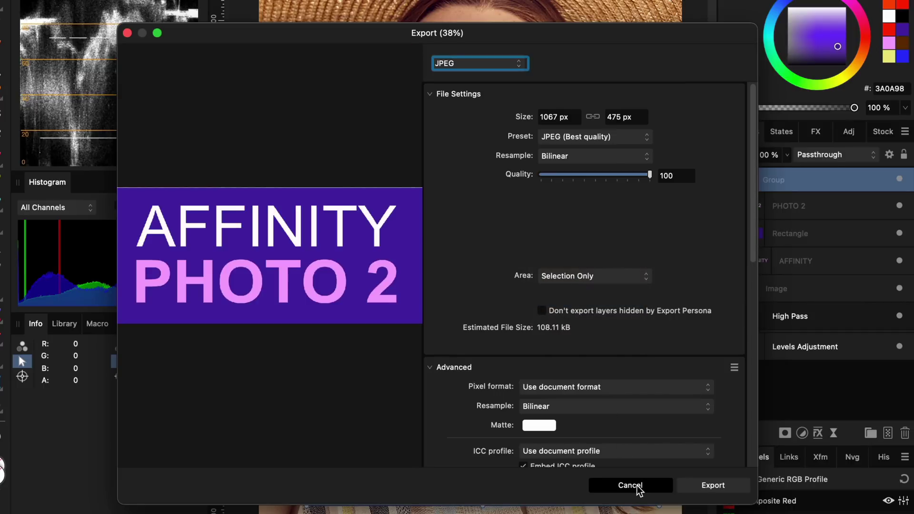